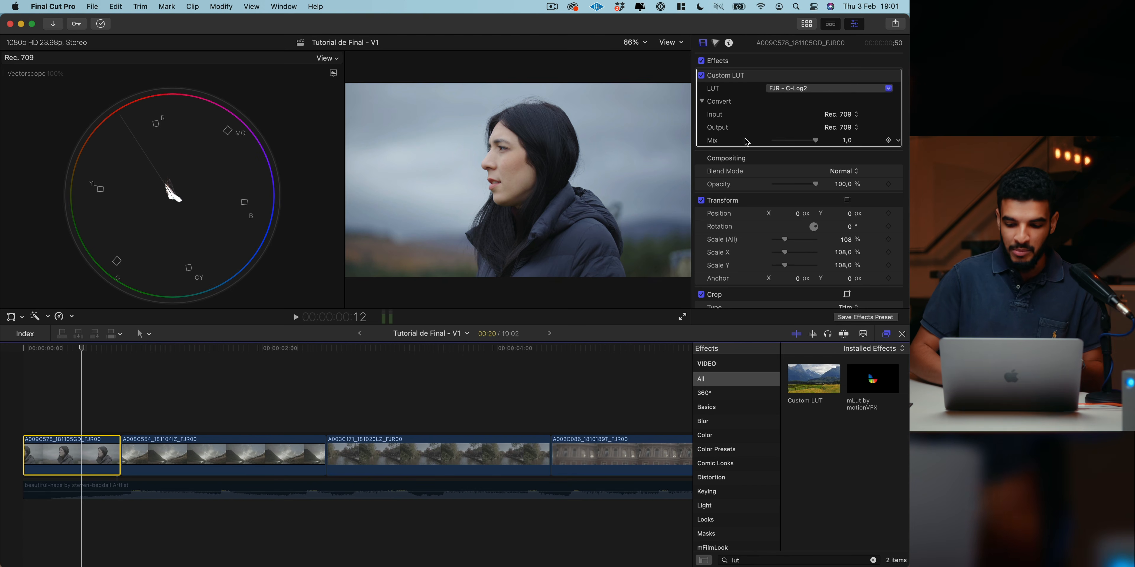
# Apply a Color Board from the Color effects to the first clip and set its global exposure to -8%.
pyautogui.press('Escape')
pyautogui.click(735, 435)
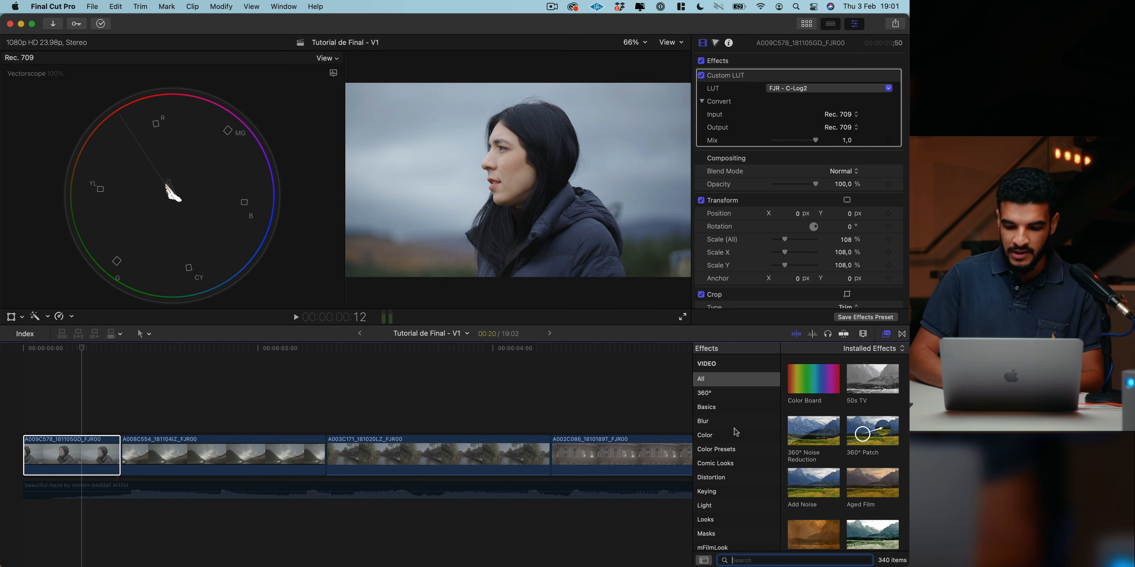
pyautogui.moveTo(813, 374); pyautogui.dragTo(93, 474)
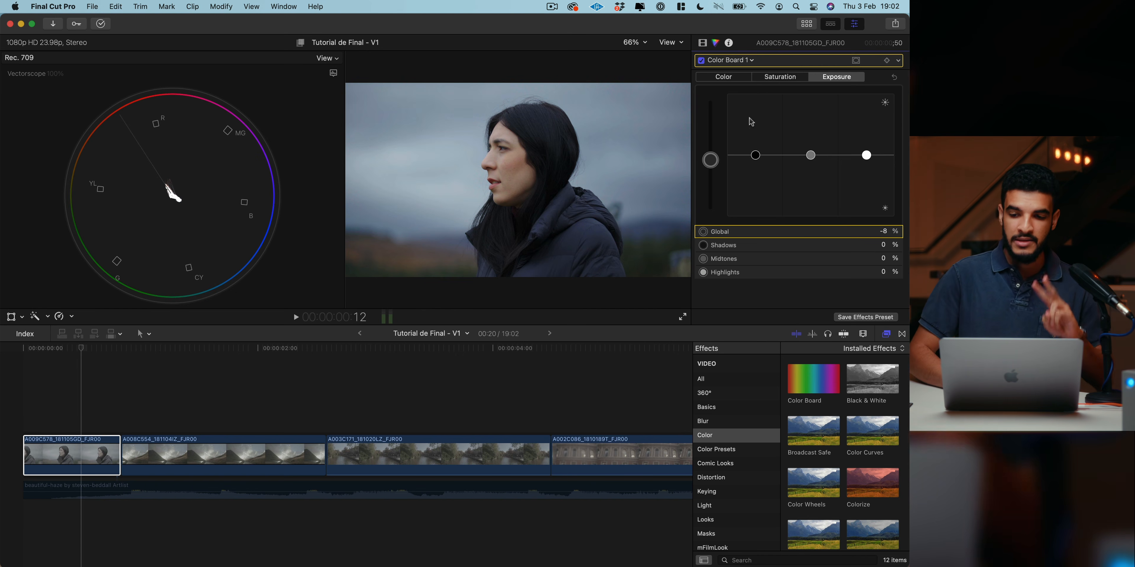
pyautogui.press('ctrl+super+s')
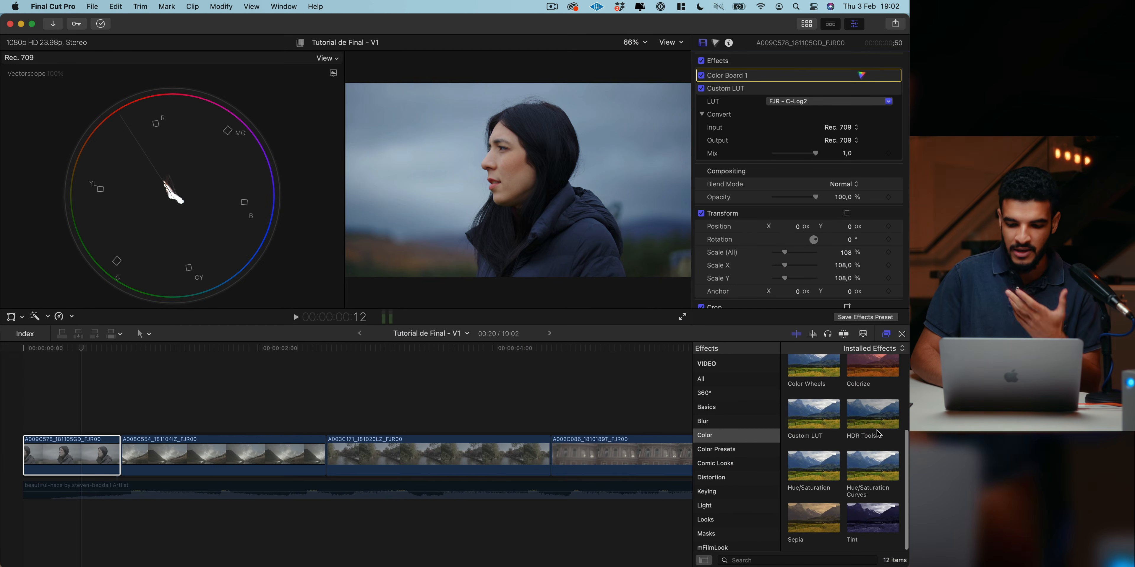
# Apply Hue/Saturation Curves to the first clip, sample the woman's skin tone for Hue vs Hue and slightly shift the orange point.
pyautogui.moveTo(876, 472); pyautogui.dragTo(88, 450)
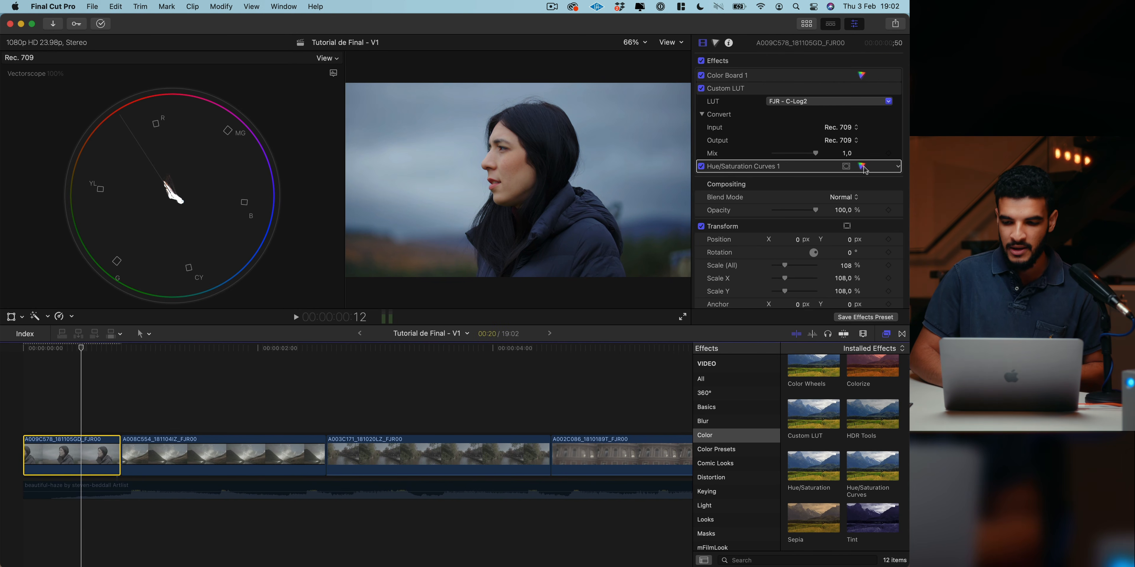
pyautogui.click(862, 166)
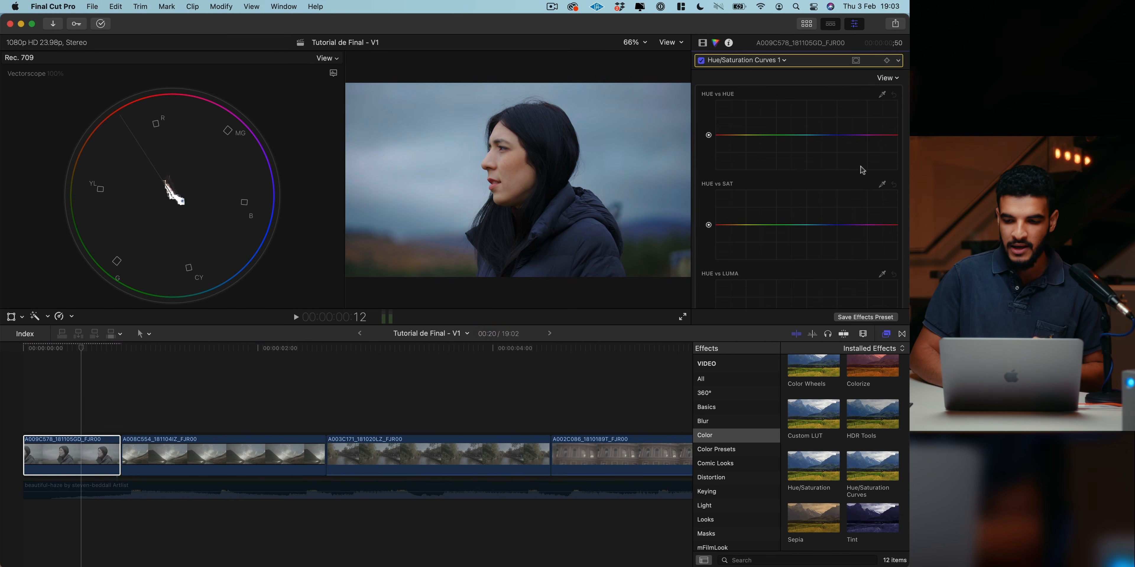
pyautogui.click(882, 95)
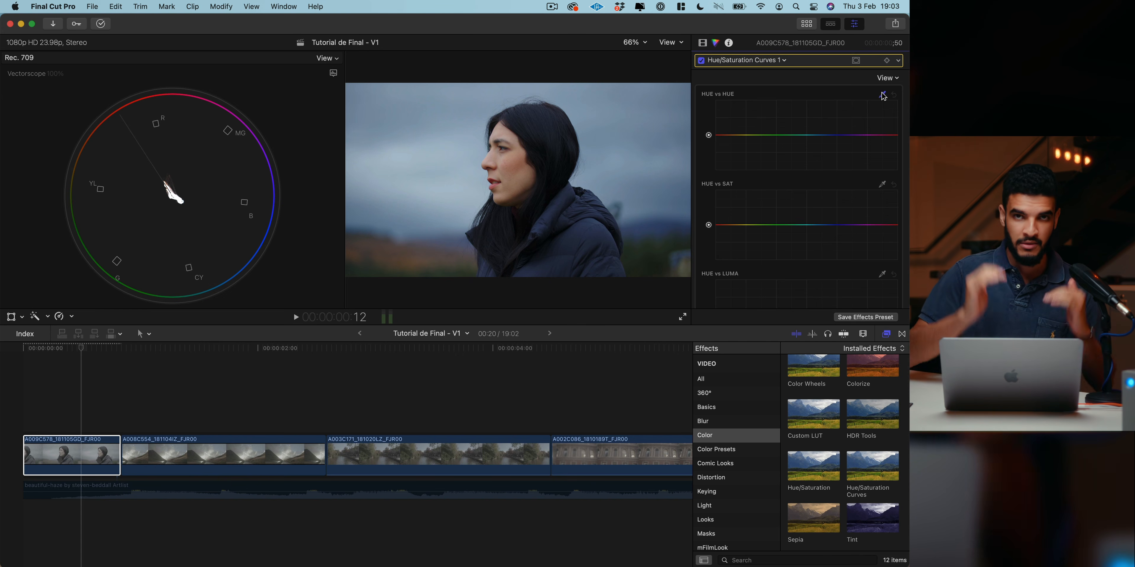
pyautogui.click(507, 132)
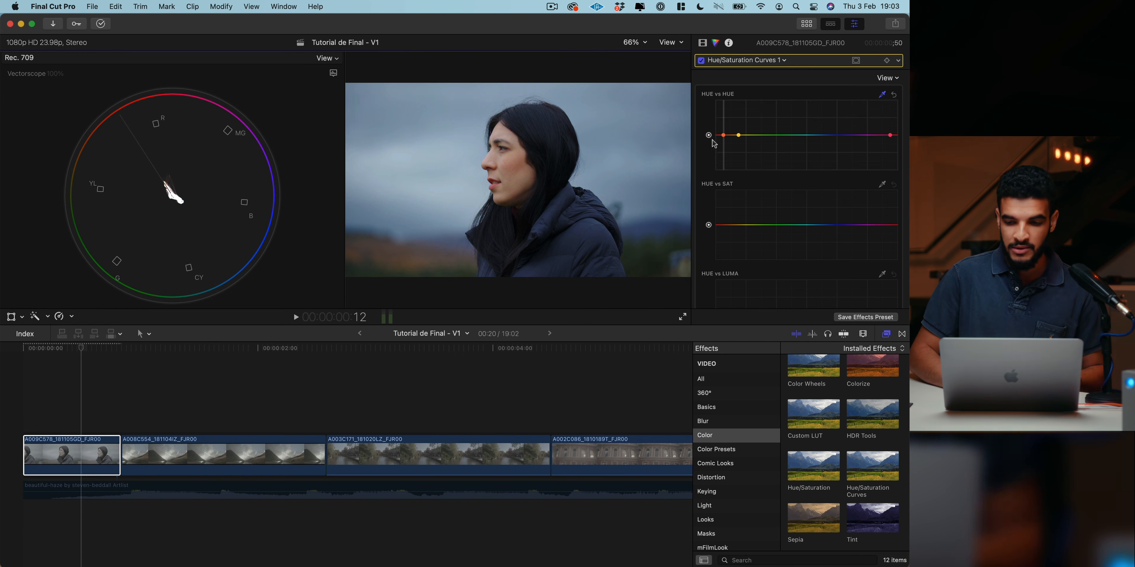
pyautogui.click(723, 136)
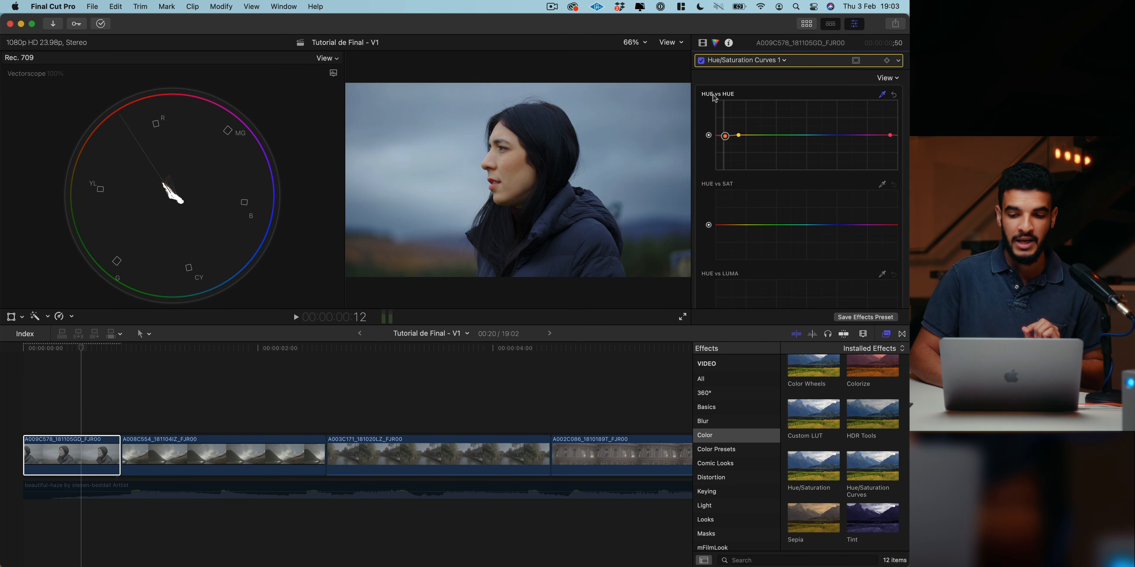
pyautogui.click(702, 61)
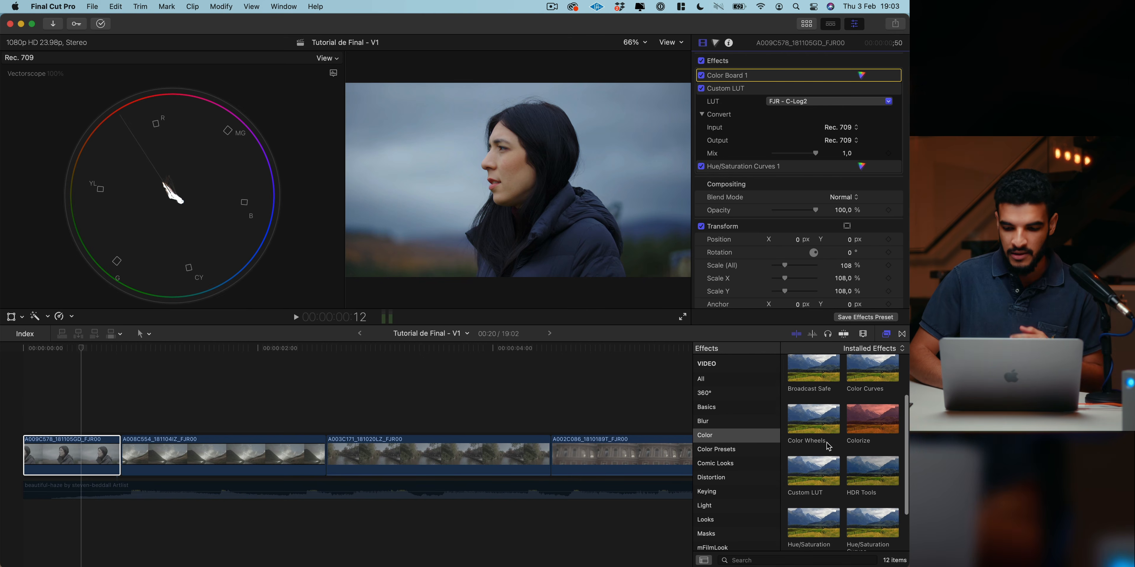
# Try Color Wheels and Color Curves corrections on the first clip, and delete both effects.
pyautogui.scroll(1, 828, 446)
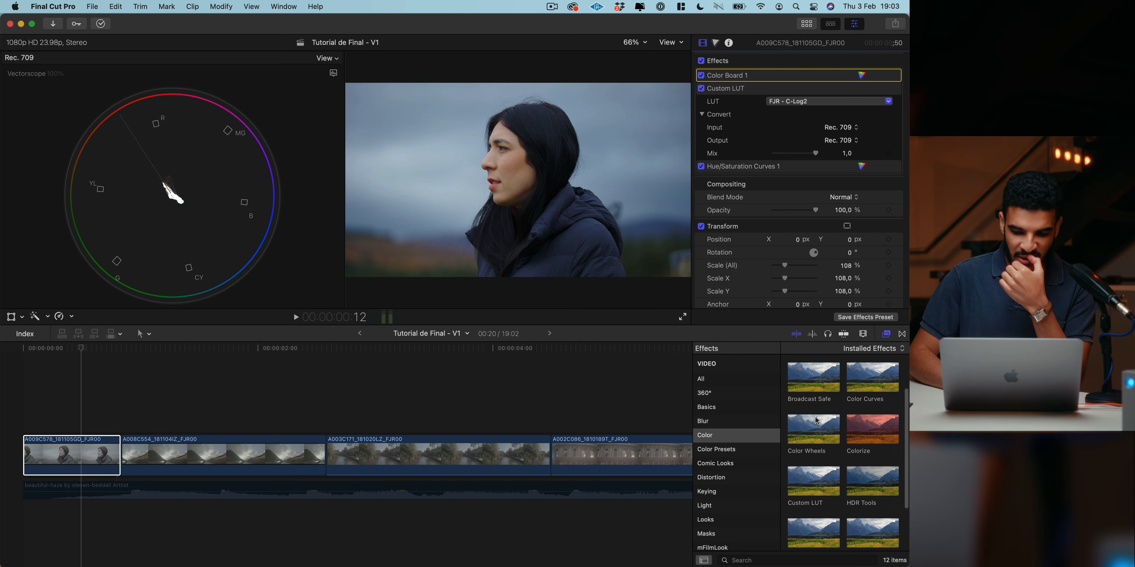
pyautogui.moveTo(809, 434); pyautogui.dragTo(82, 454)
pyautogui.click(861, 180)
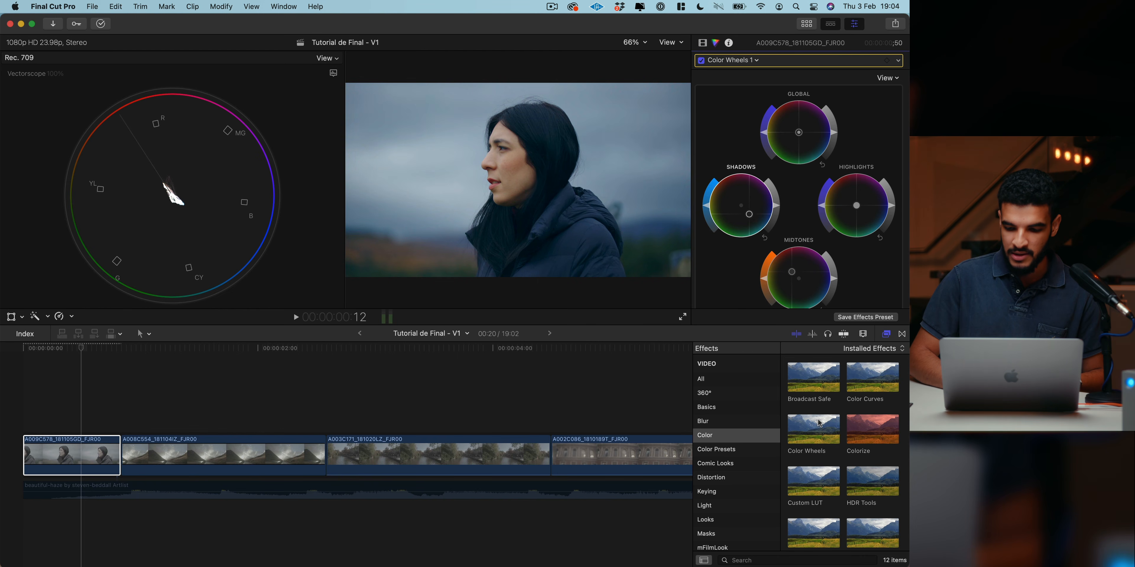
pyautogui.moveTo(872, 379); pyautogui.dragTo(88, 445)
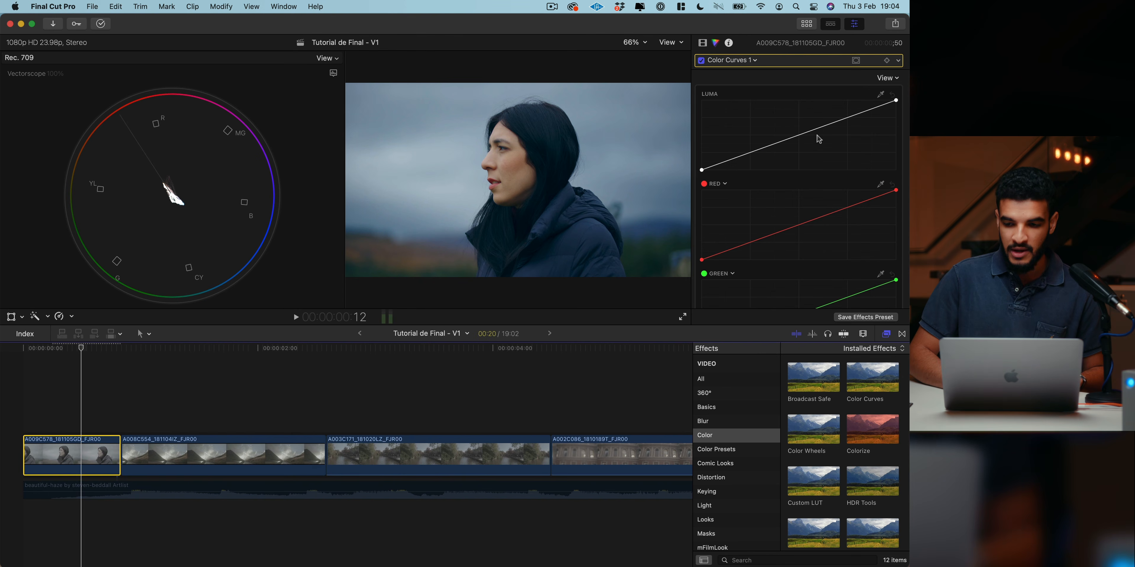
pyautogui.moveTo(818, 132)
pyautogui.mouseDown()
pyautogui.moveTo(819, 120)
pyautogui.moveTo(826, 128)
pyautogui.mouseUp()
pyautogui.moveTo(756, 154)
pyautogui.mouseDown()
pyautogui.moveTo(702, 166)
pyautogui.moveTo(754, 152)
pyautogui.mouseUp()
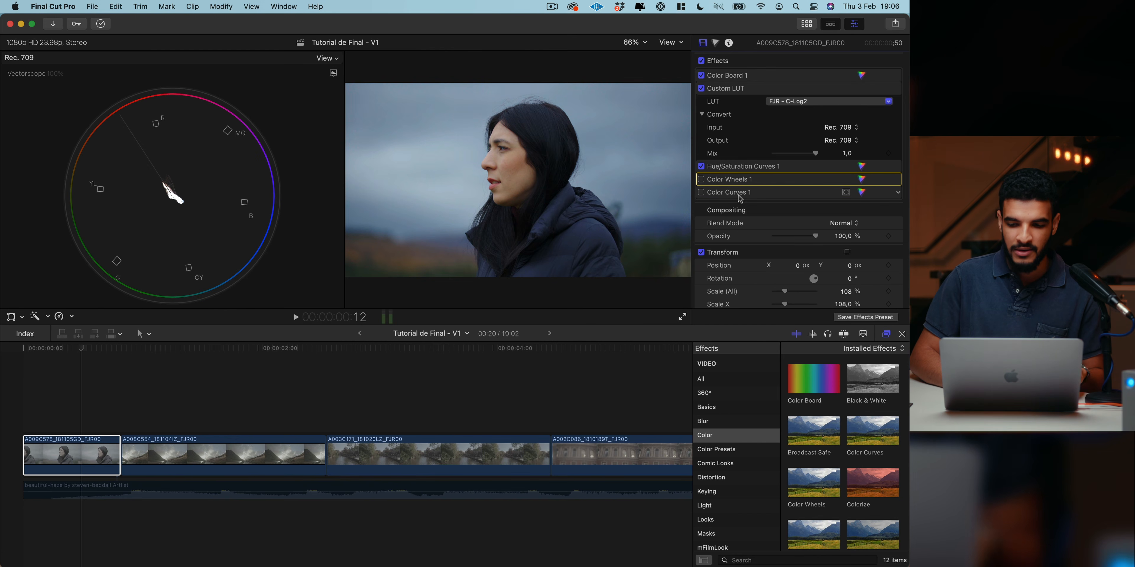
pyautogui.press('Delete')
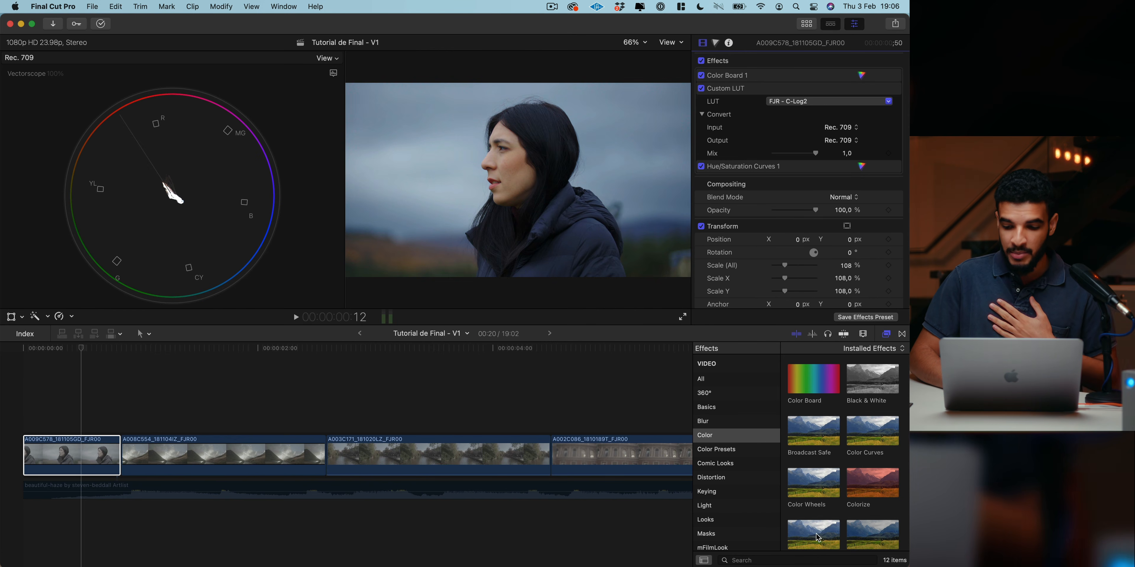
# Search the effects for "lut" and add a second Custom LUT to the first clip with the FJR Looks - Brownie look.
pyautogui.click(733, 560)
pyautogui.write('lut')
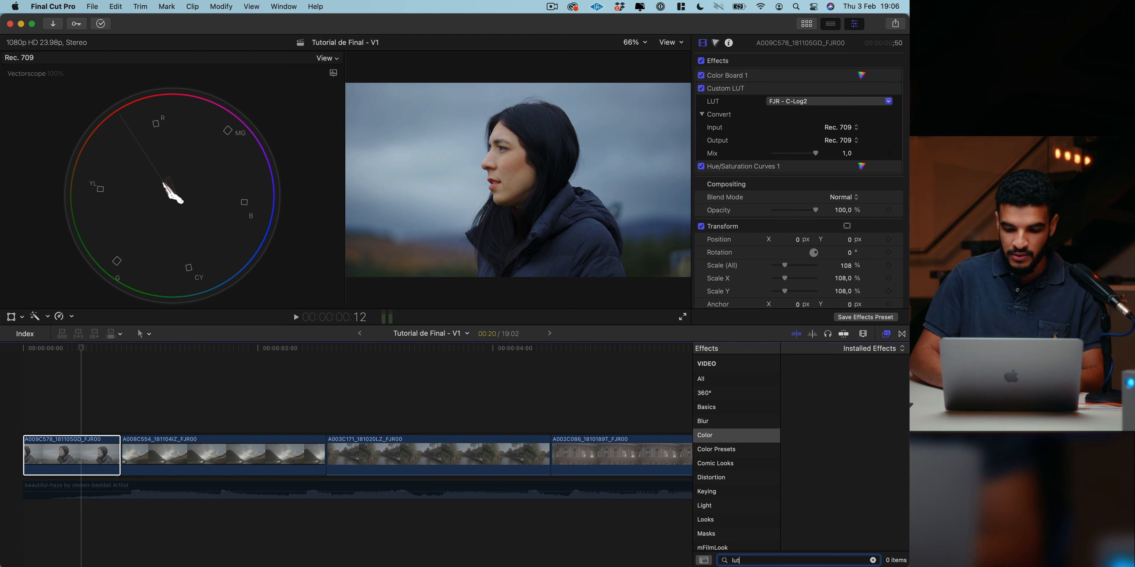
pyautogui.moveTo(818, 383); pyautogui.dragTo(97, 460)
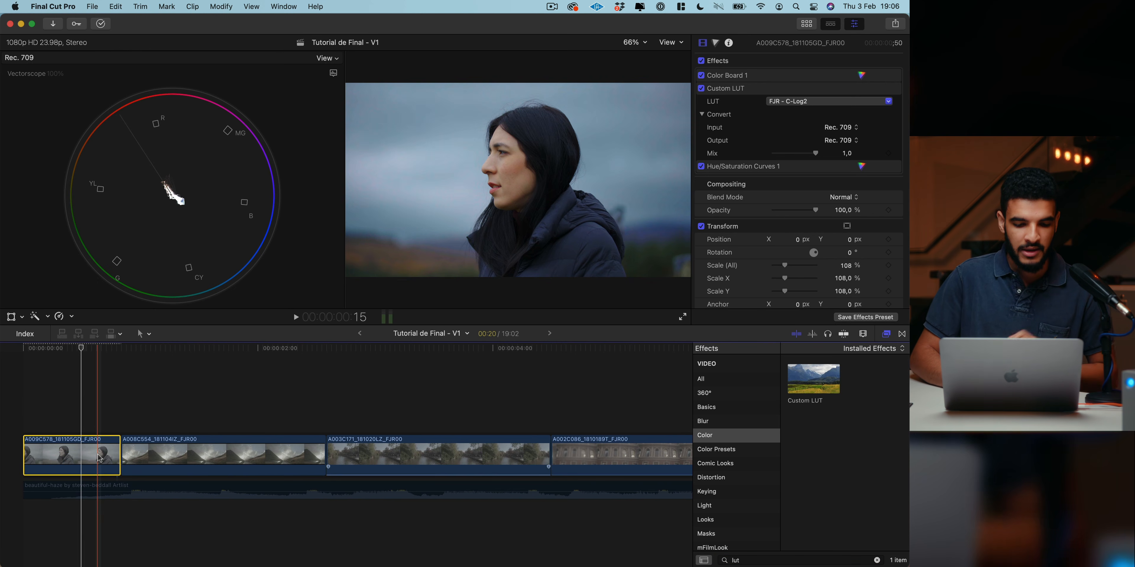
pyautogui.click(837, 193)
pyautogui.moveTo(831, 225)
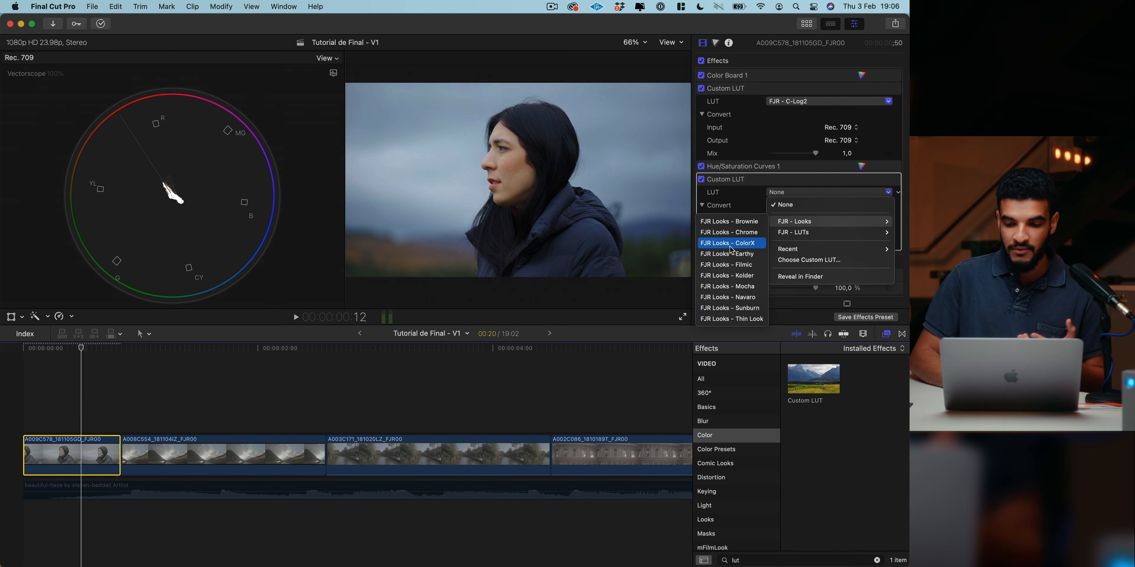
pyautogui.click(747, 223)
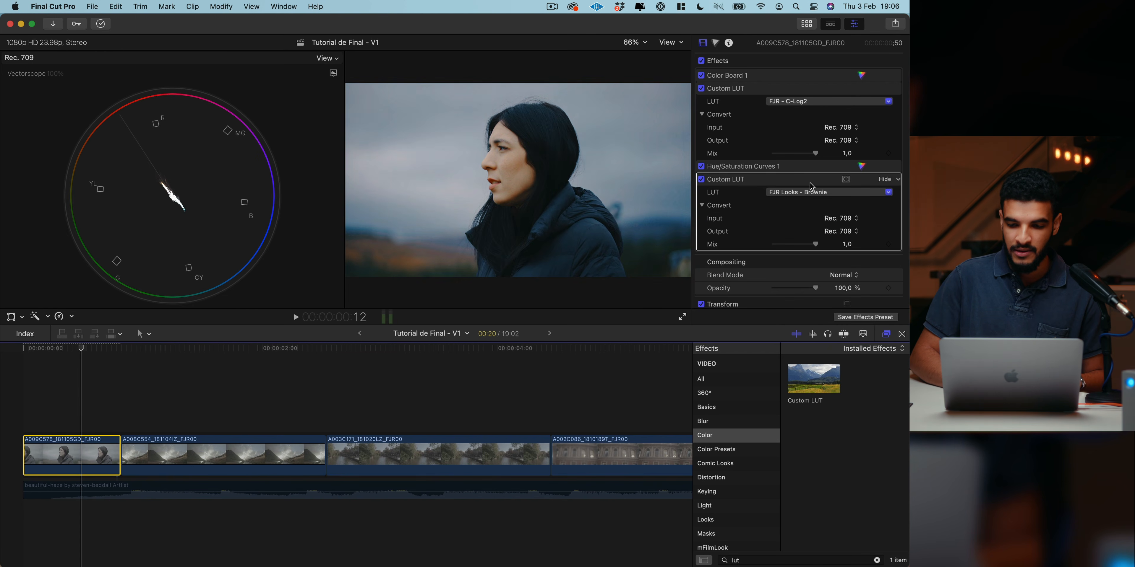
# Try the ColorX look in the second Custom LUT, settle on FJR Looks - Mocha and set its mix to 0.73.
pyautogui.click(810, 199)
pyautogui.moveTo(807, 224)
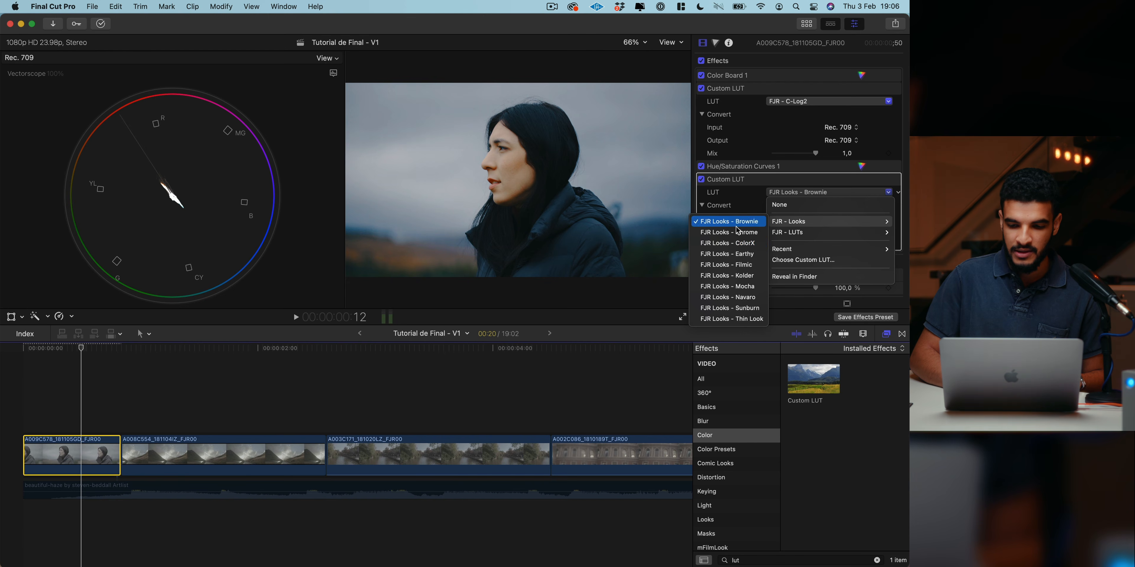
pyautogui.click(740, 238)
pyautogui.click(807, 196)
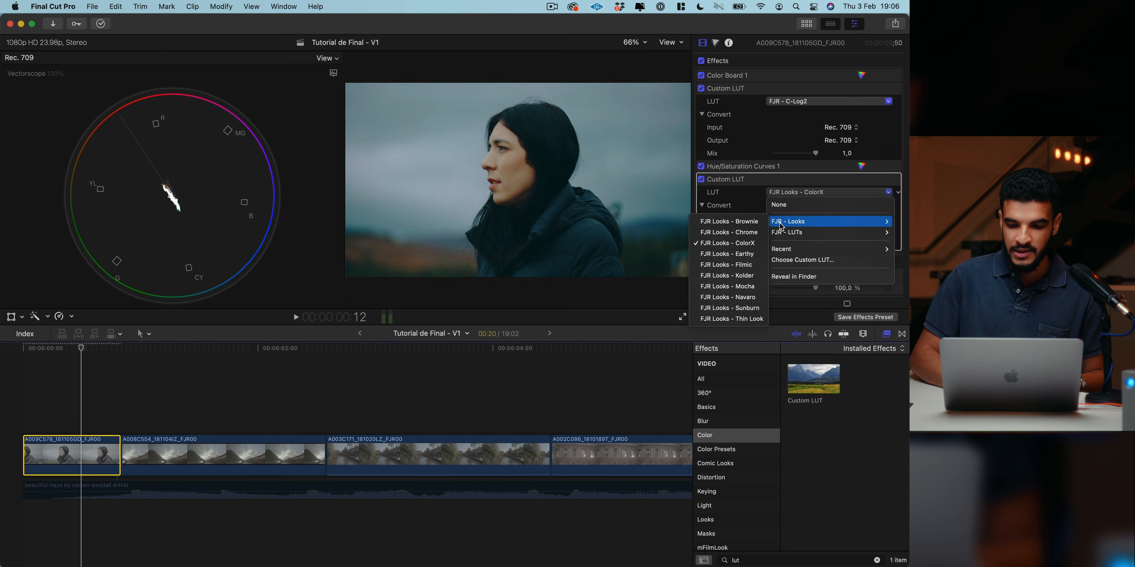
pyautogui.click(739, 267)
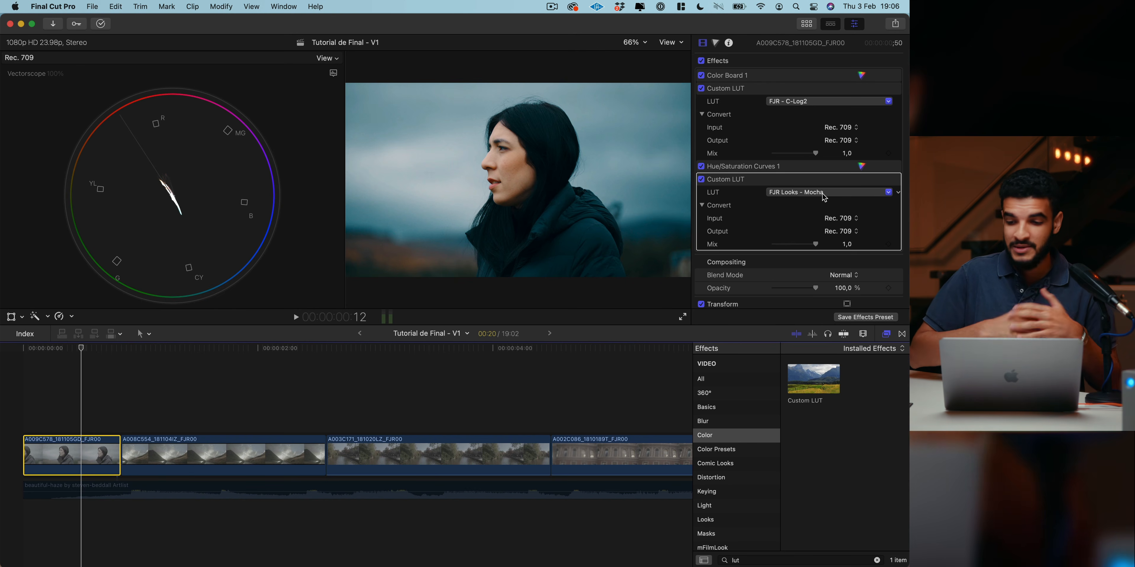
pyautogui.click(814, 255)
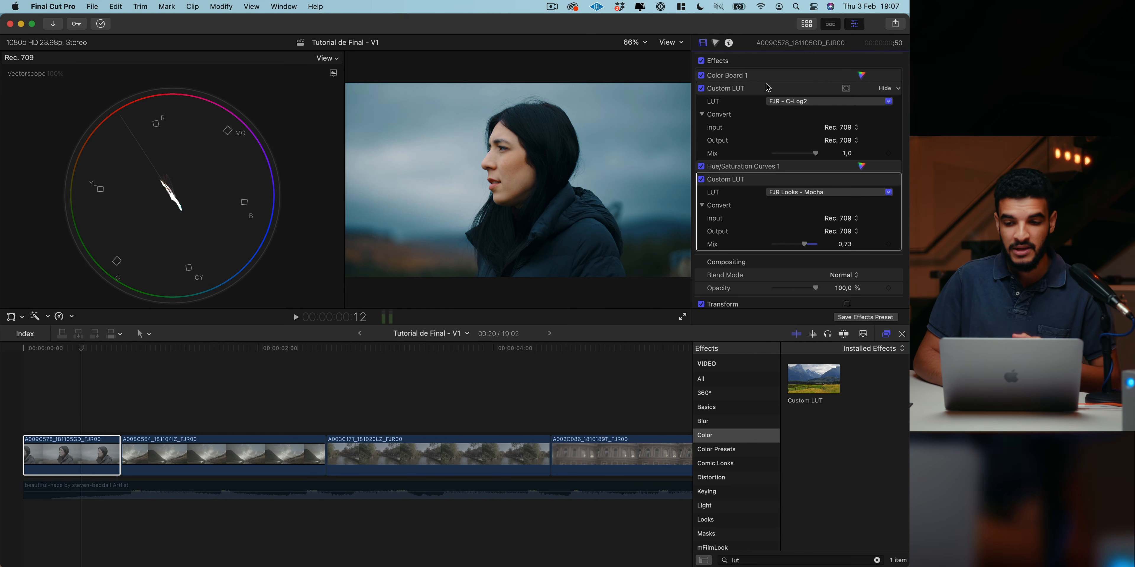
# Lower the Color Board's exposure to -6% for midtones and -11% for highlights on the first clip.
pyautogui.click(749, 78)
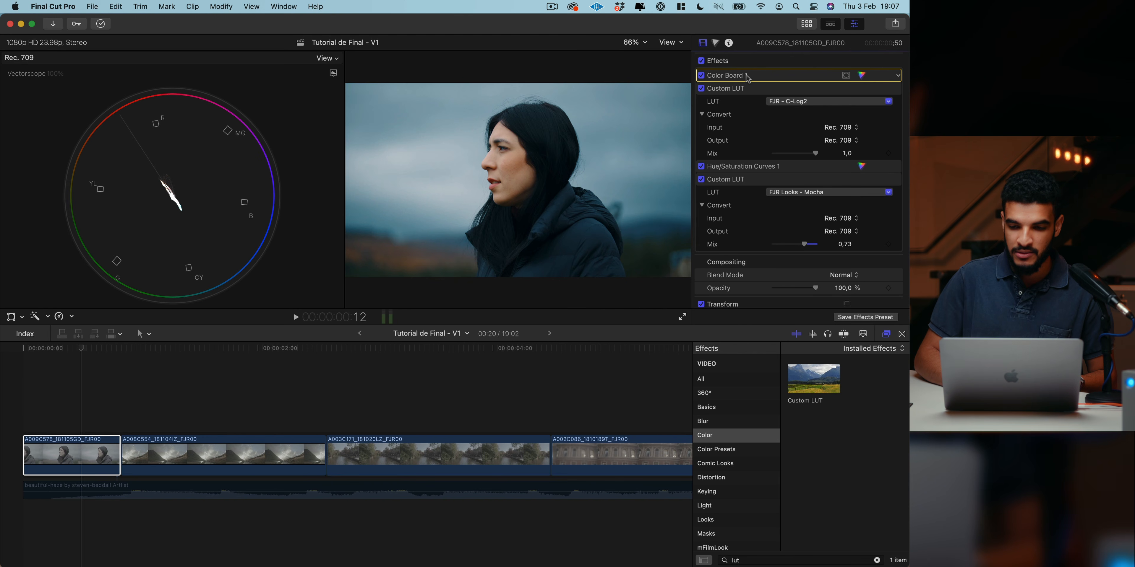
pyautogui.click(862, 77)
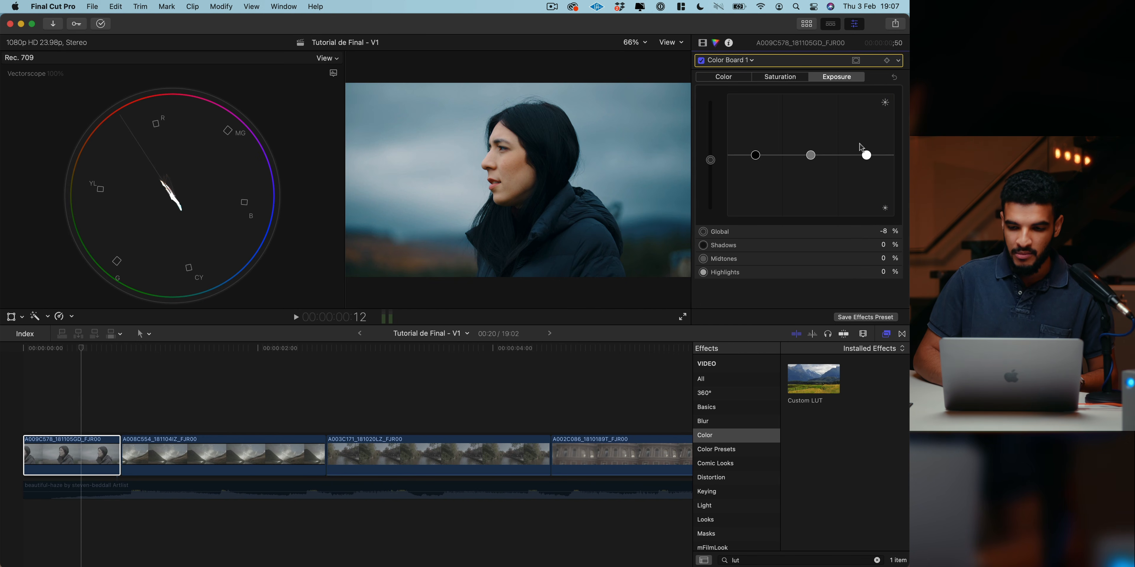
pyautogui.moveTo(865, 161); pyautogui.dragTo(866, 164)
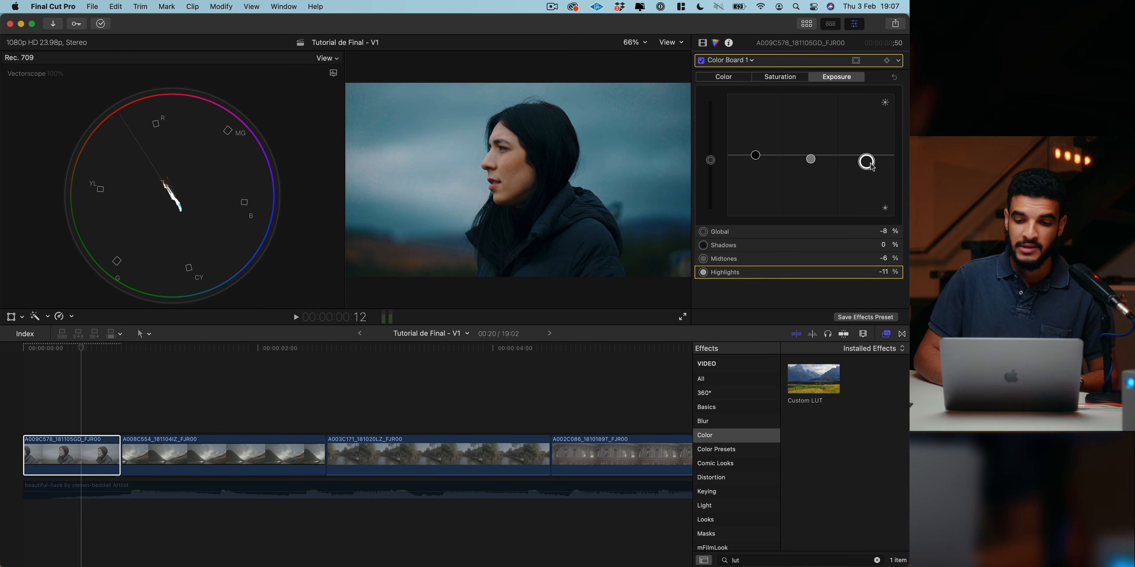
pyautogui.click(703, 43)
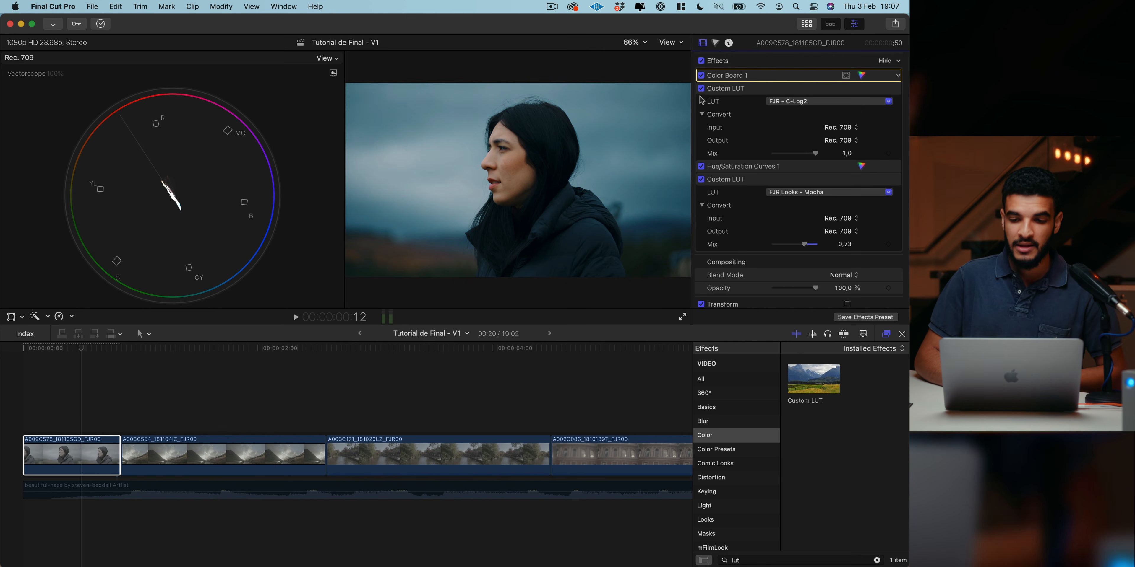
# Compare the first clip with all effects off and on, and with the Mocha Custom LUT off and on.
pyautogui.click(702, 61)
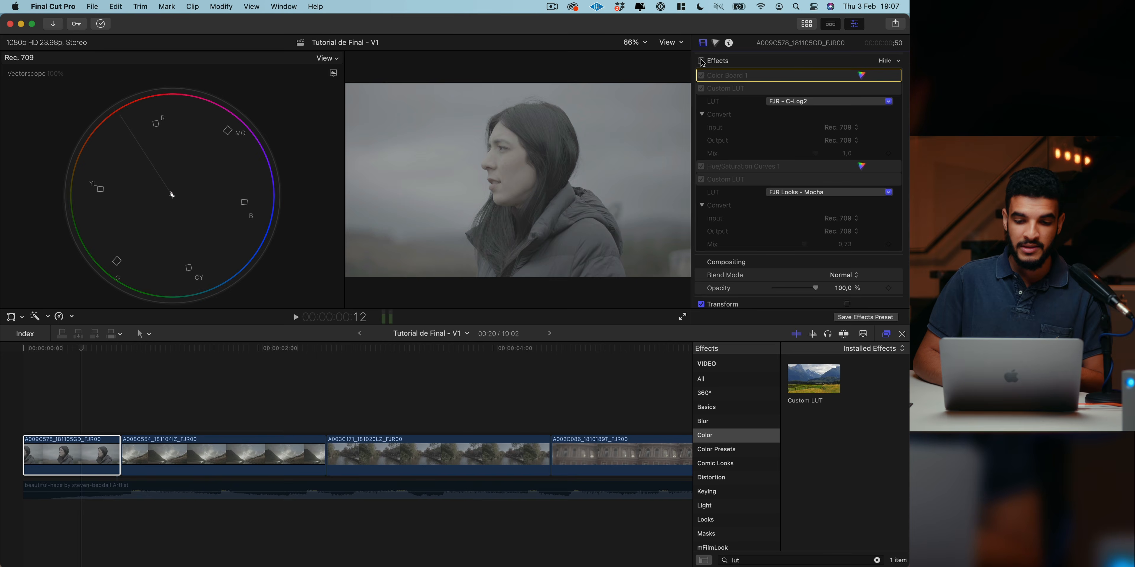
pyautogui.click(701, 61)
pyautogui.click(701, 179)
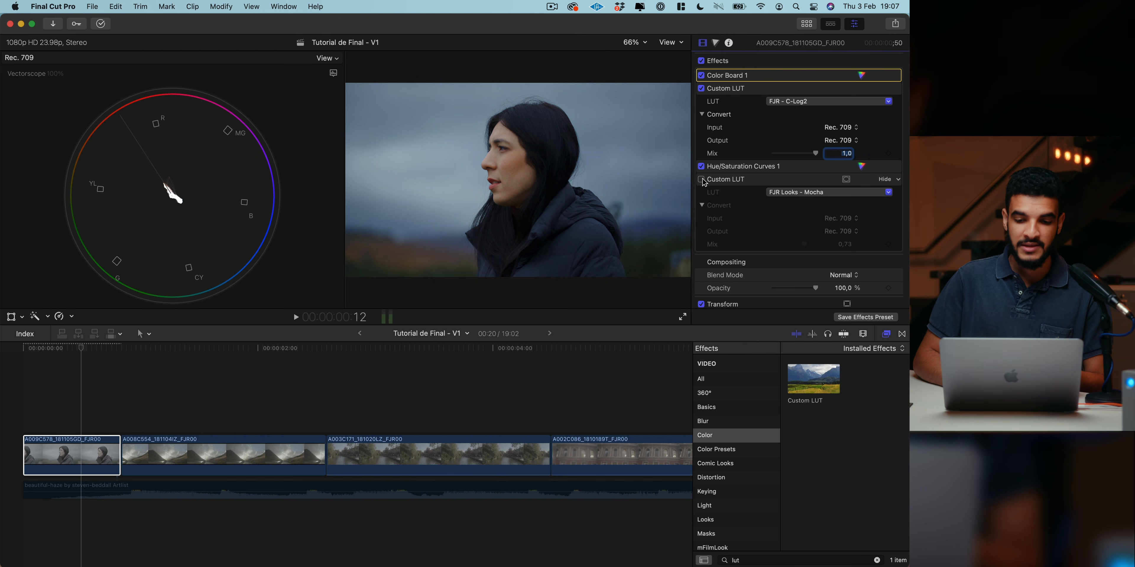
pyautogui.click(701, 179)
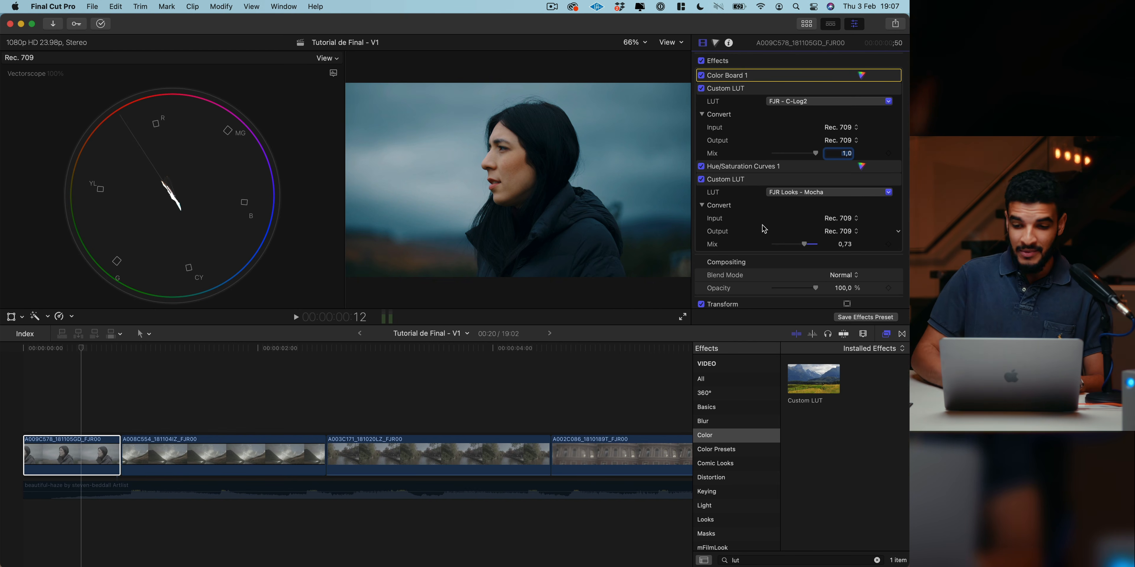
# Turn off the Mocha Custom LUT on the first clip and copy that clip.
pyautogui.click(887, 336)
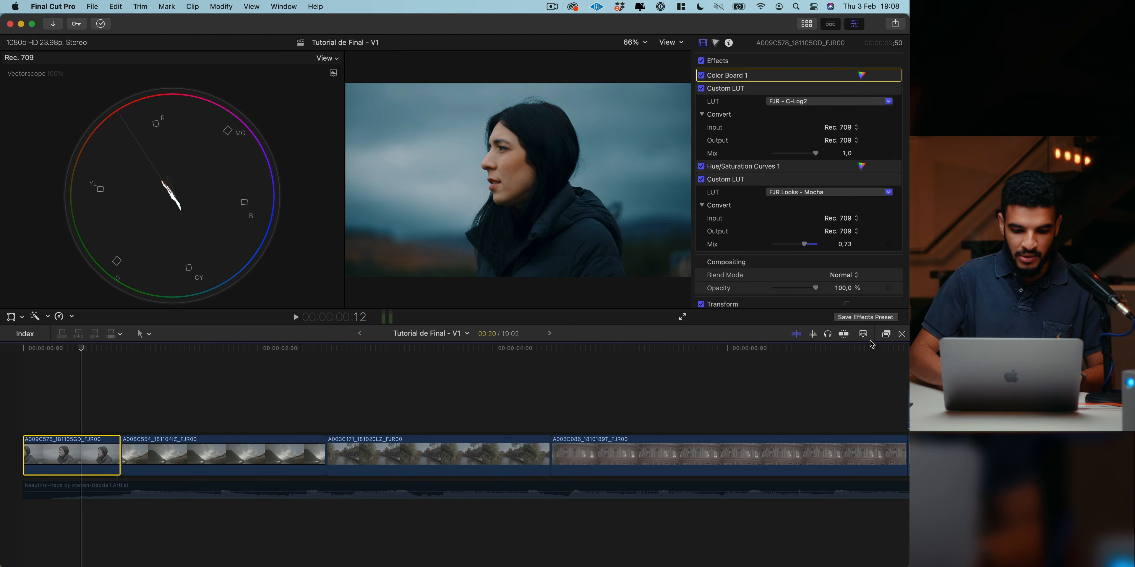
pyautogui.press('super+minus')
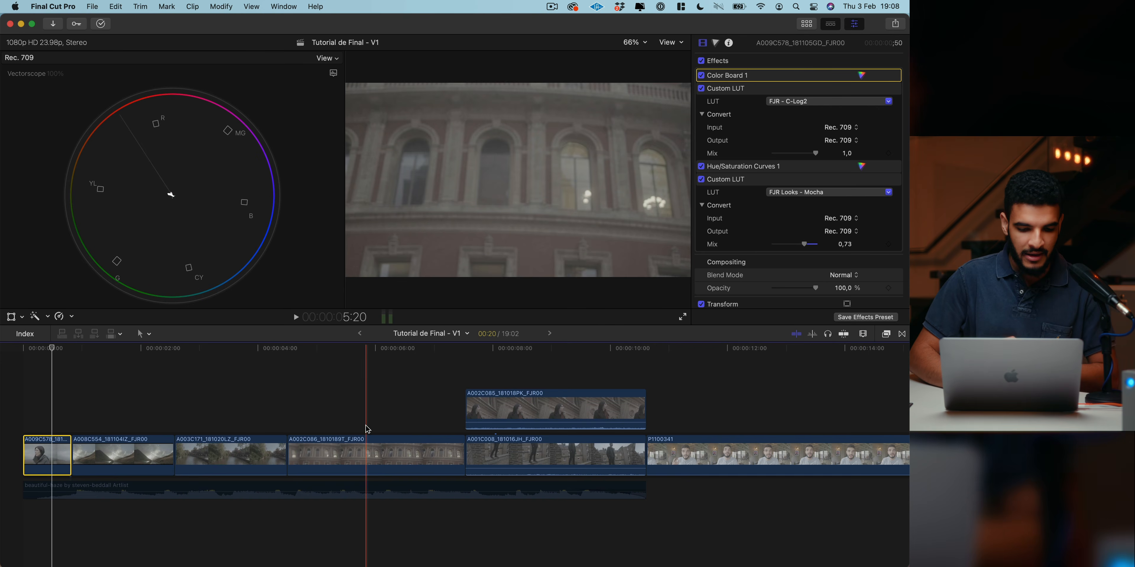
pyautogui.moveTo(366, 355); pyautogui.dragTo(48, 471)
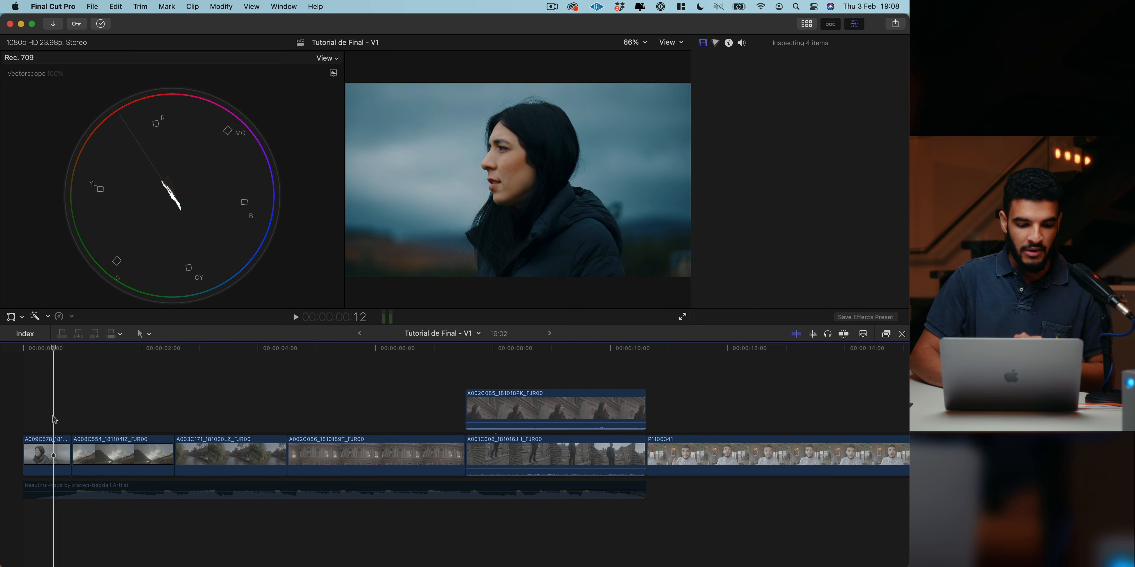
pyautogui.click(49, 453)
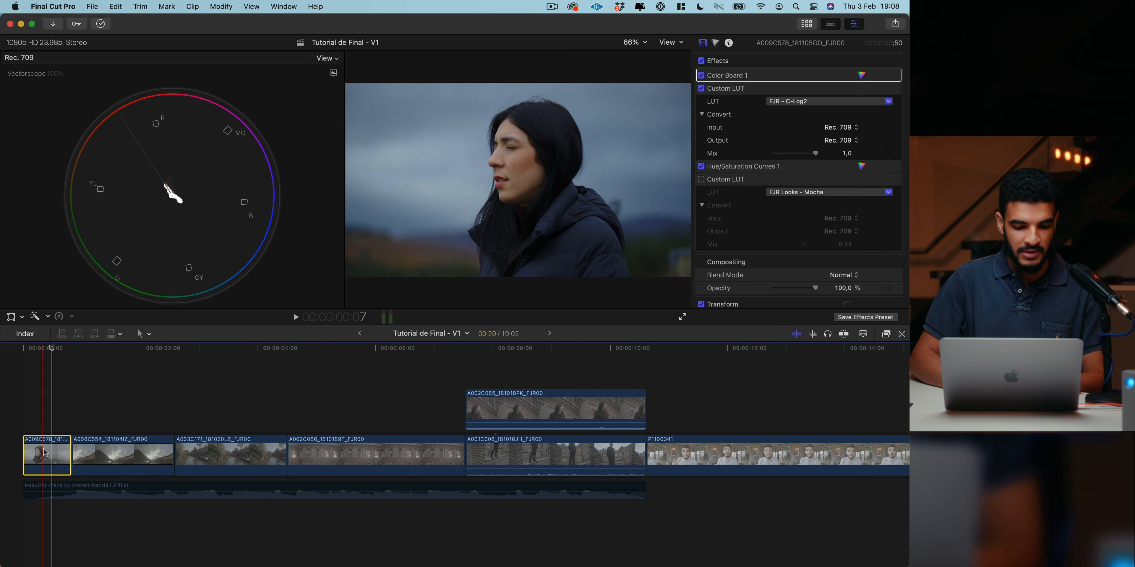
# Paste the copied Color Board 1, Custom LUT and Hue/Saturation Curves 1 attributes onto the second, third and fourth clips.
pyautogui.moveTo(112, 396); pyautogui.dragTo(323, 458)
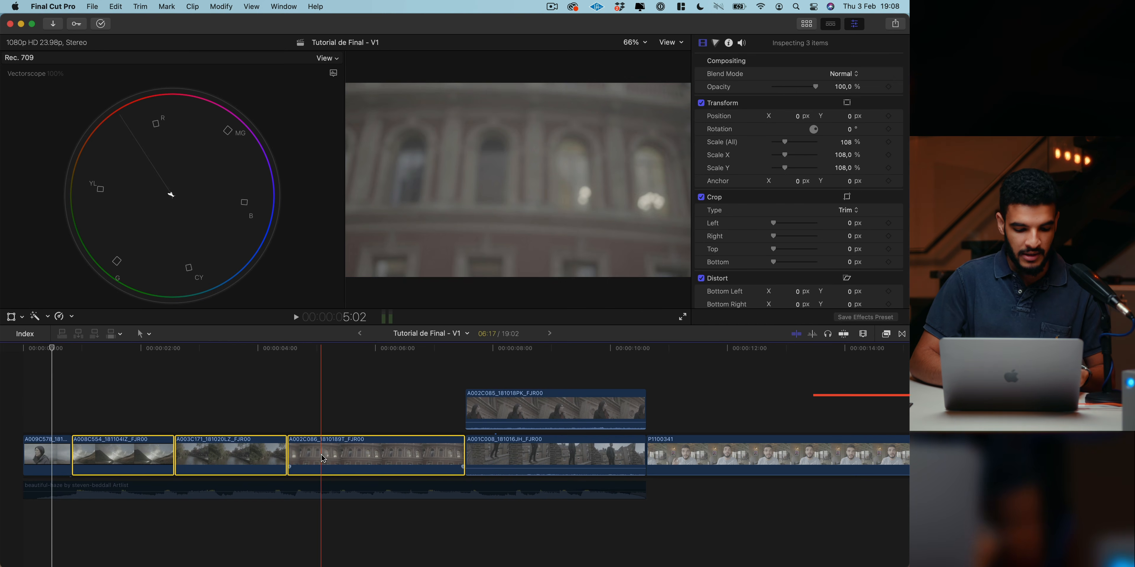
pyautogui.press('super+shift+v')
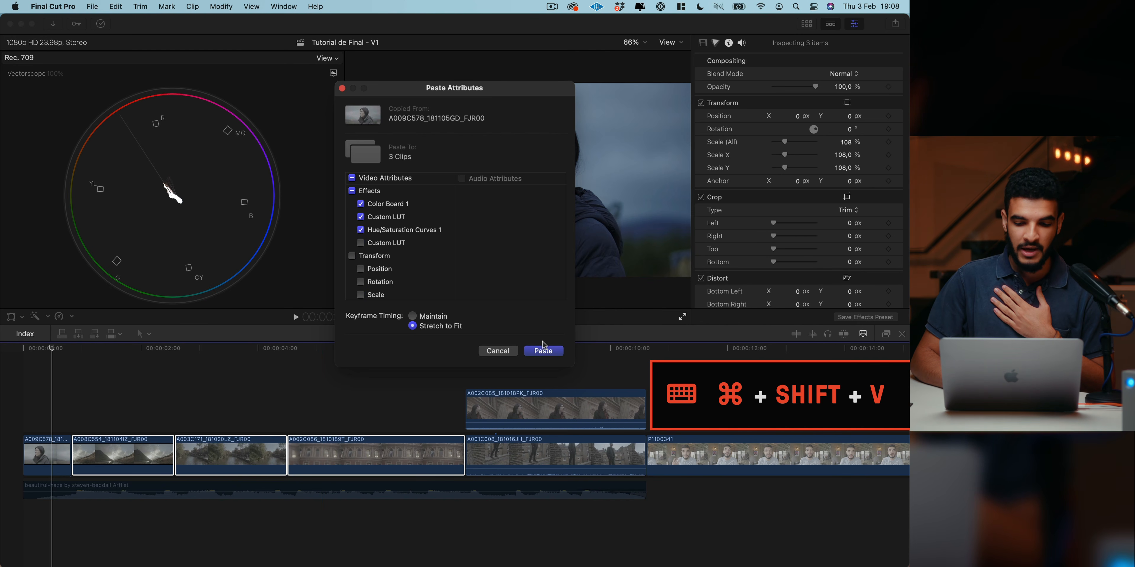
pyautogui.click(544, 351)
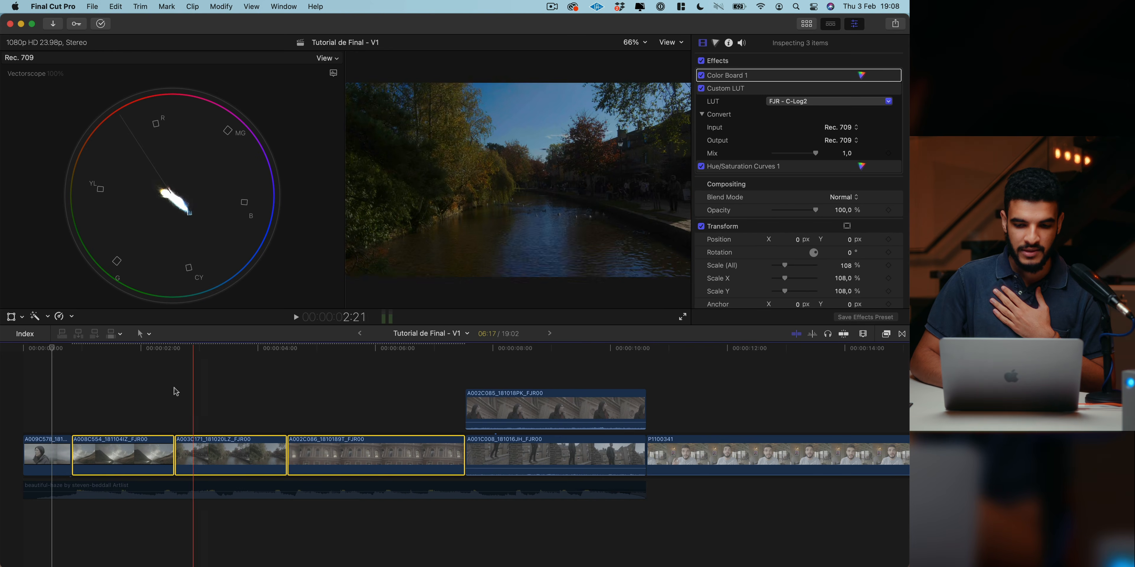
pyautogui.click(145, 393)
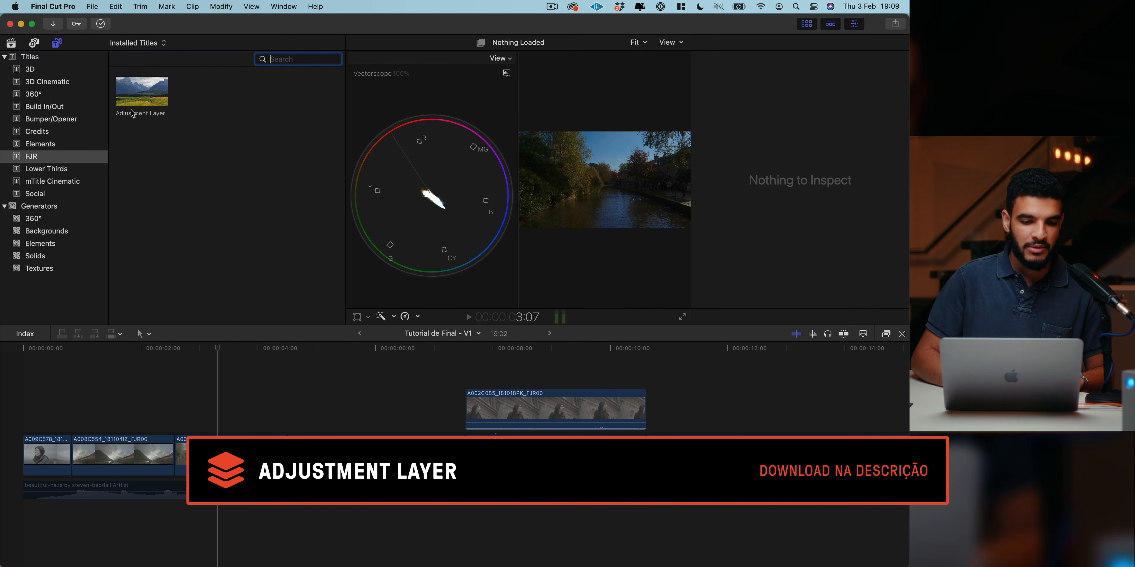
# Add the FJR Adjustment Layer title above the first four clips, trim it to the fourth clip's end, and hide the browser.
pyautogui.moveTo(108, 114); pyautogui.dragTo(87, 114)
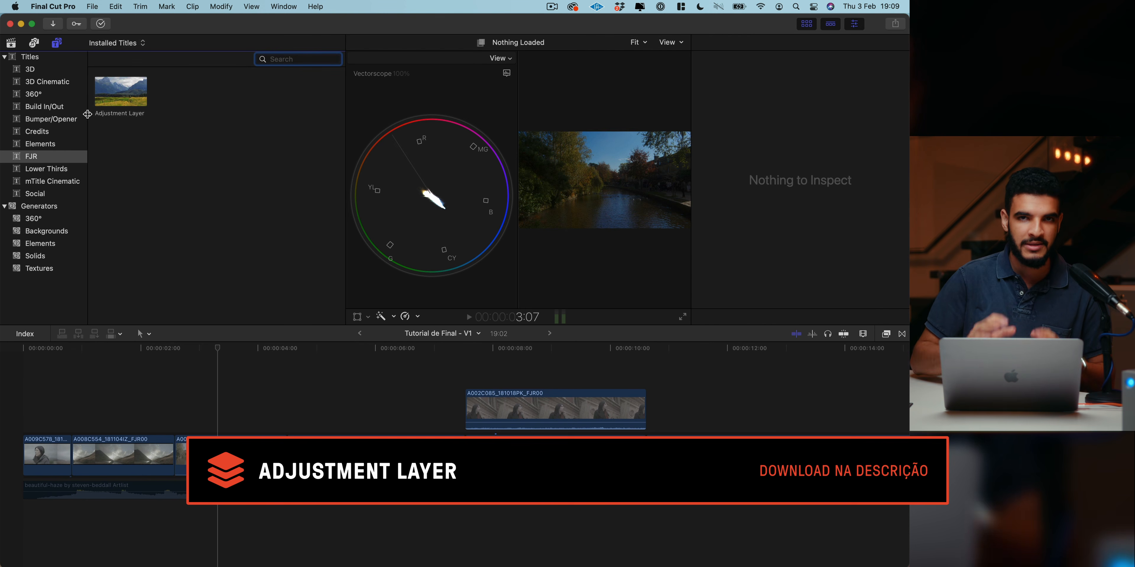
pyautogui.moveTo(128, 90); pyautogui.dragTo(23, 396)
pyautogui.moveTo(608, 380); pyautogui.dragTo(460, 378)
pyautogui.press('super+7')
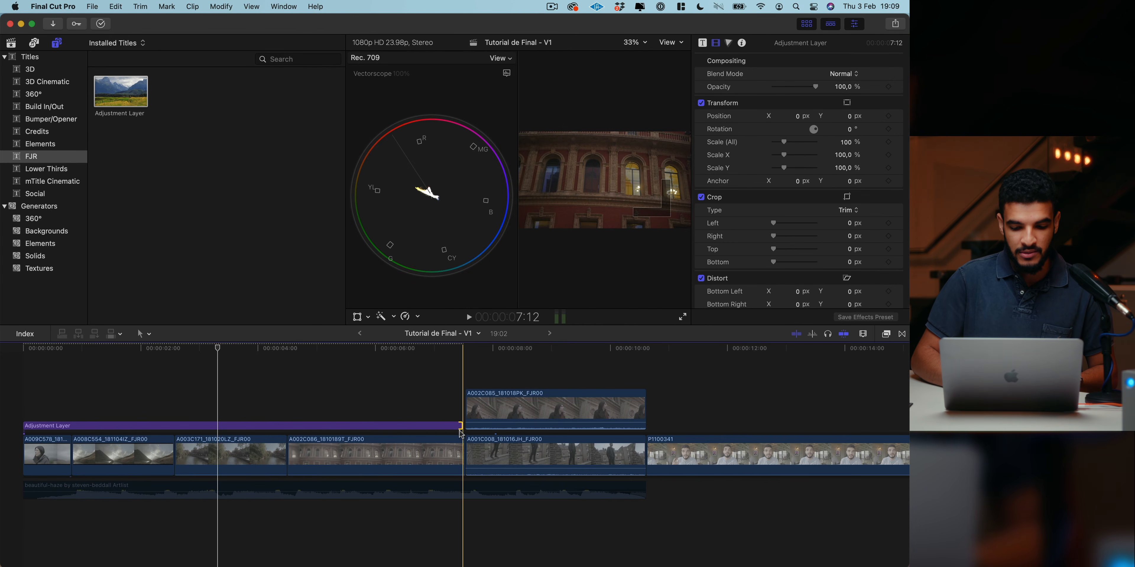
pyautogui.click(460, 434)
pyautogui.click(400, 384)
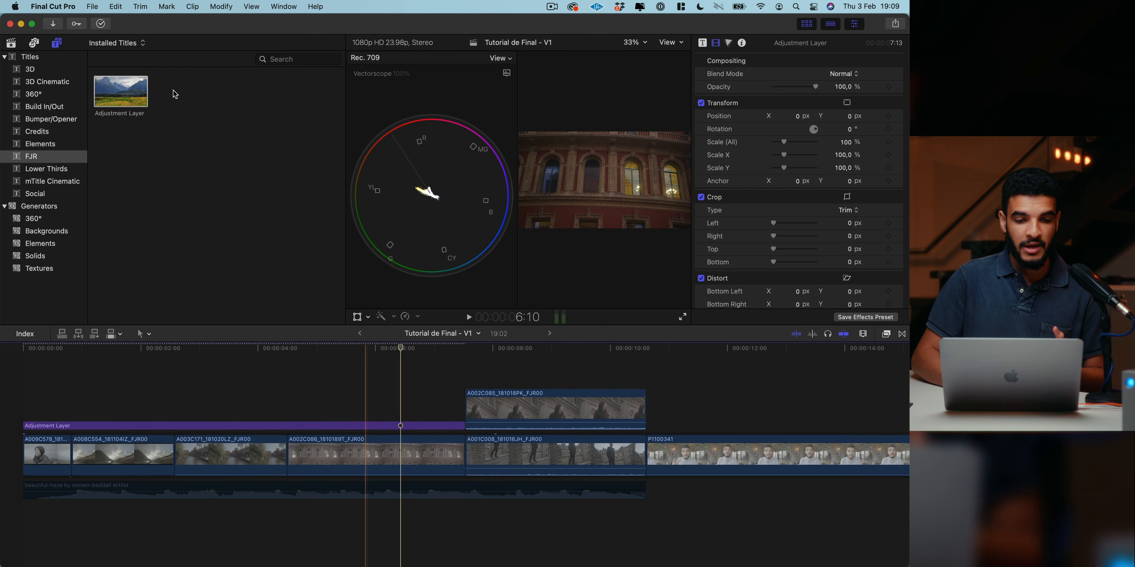
pyautogui.click(805, 26)
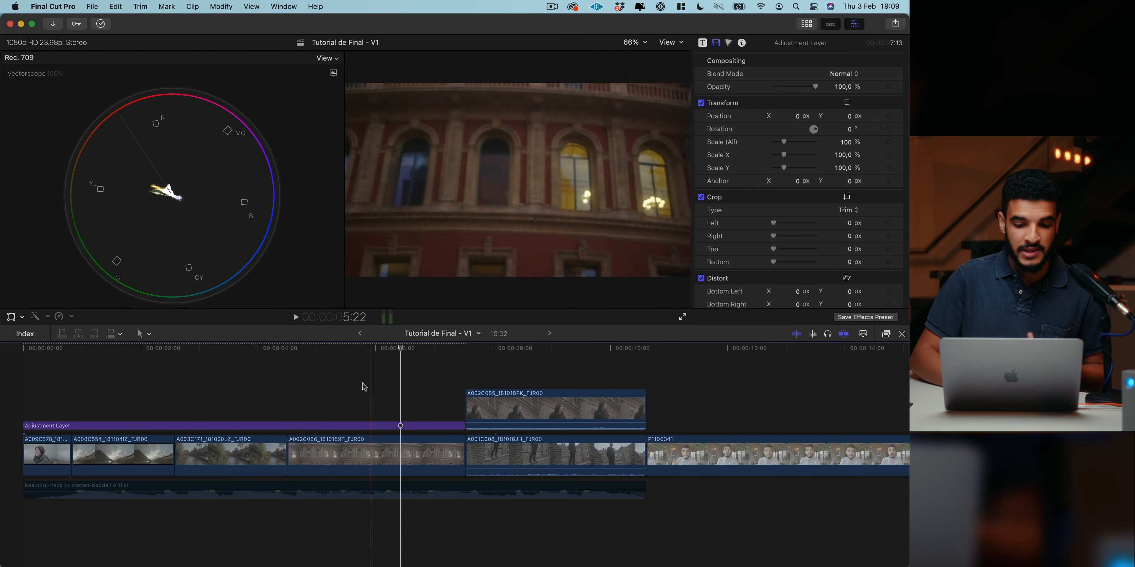
# Apply a Custom LUT effect to the adjustment layer with the FJR Looks - Mocha look at a mix of 0.73.
pyautogui.click(360, 427)
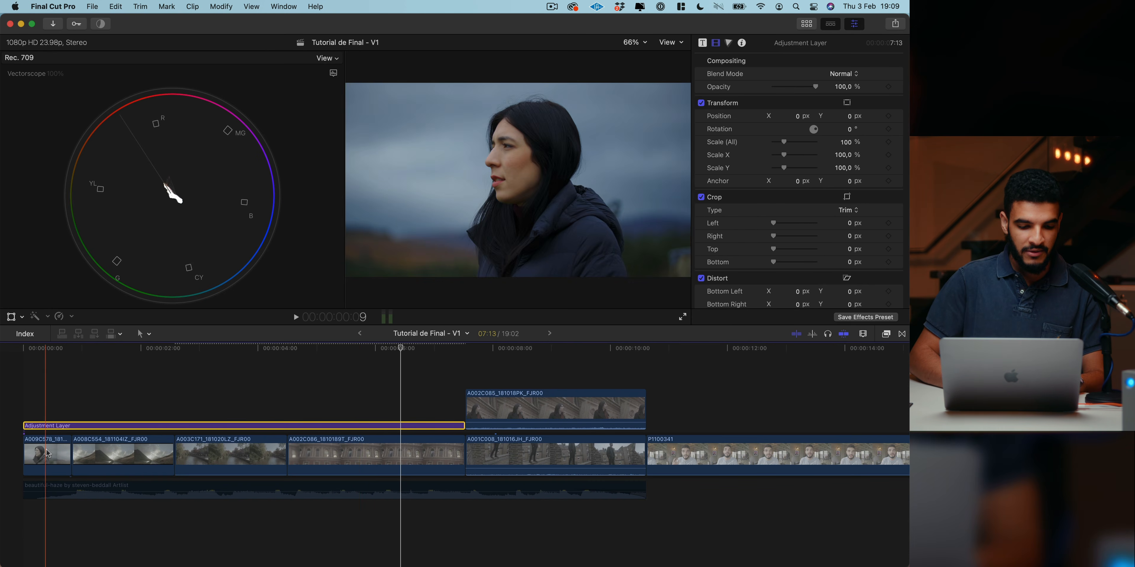
pyautogui.click(886, 333)
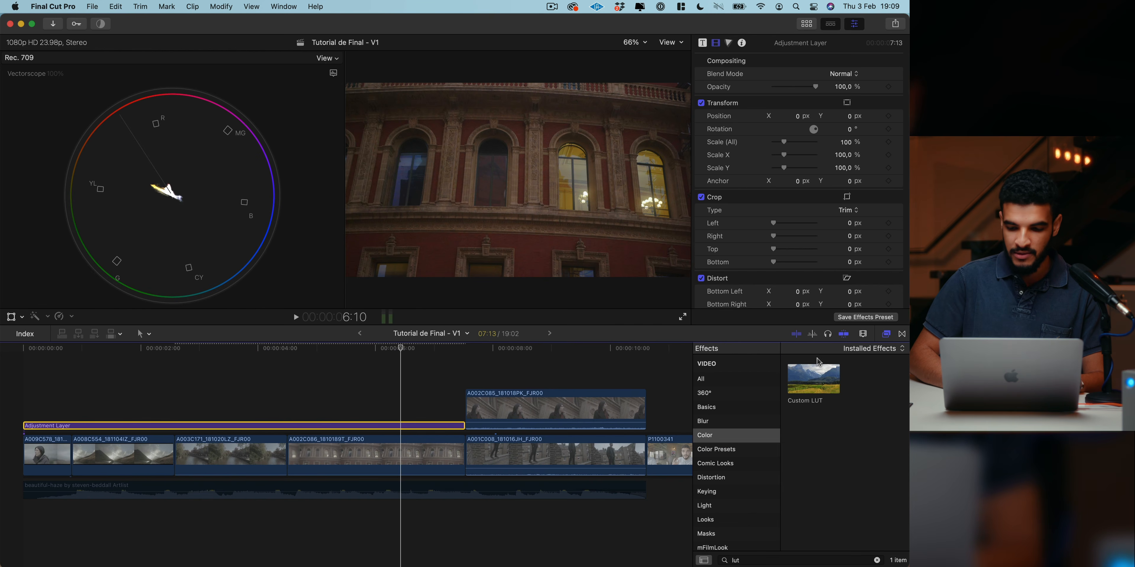
pyautogui.moveTo(755, 378); pyautogui.dragTo(399, 428)
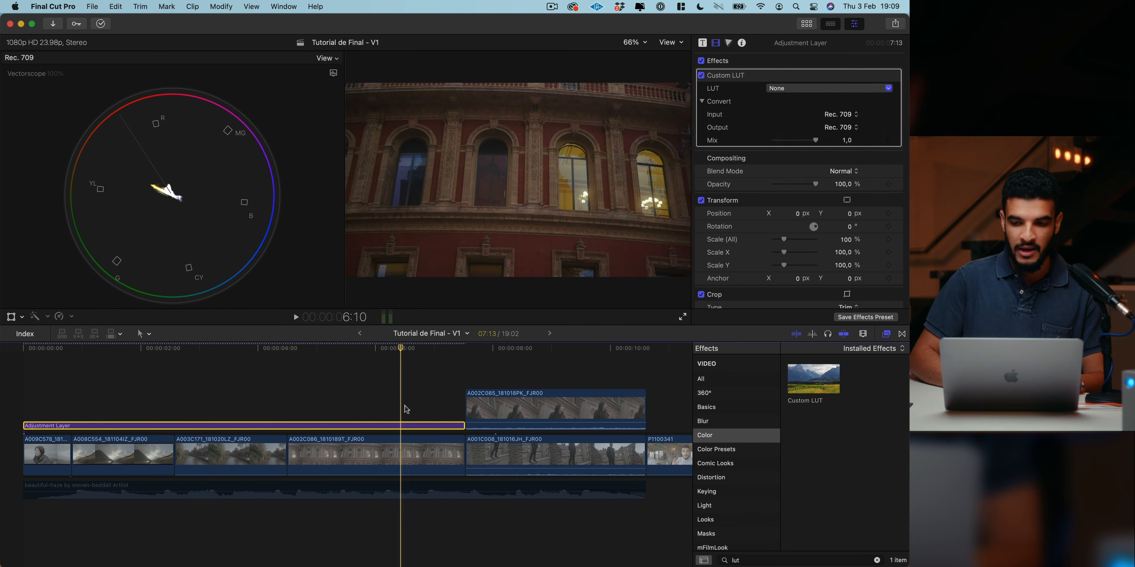
pyautogui.click(791, 90)
pyautogui.moveTo(811, 128)
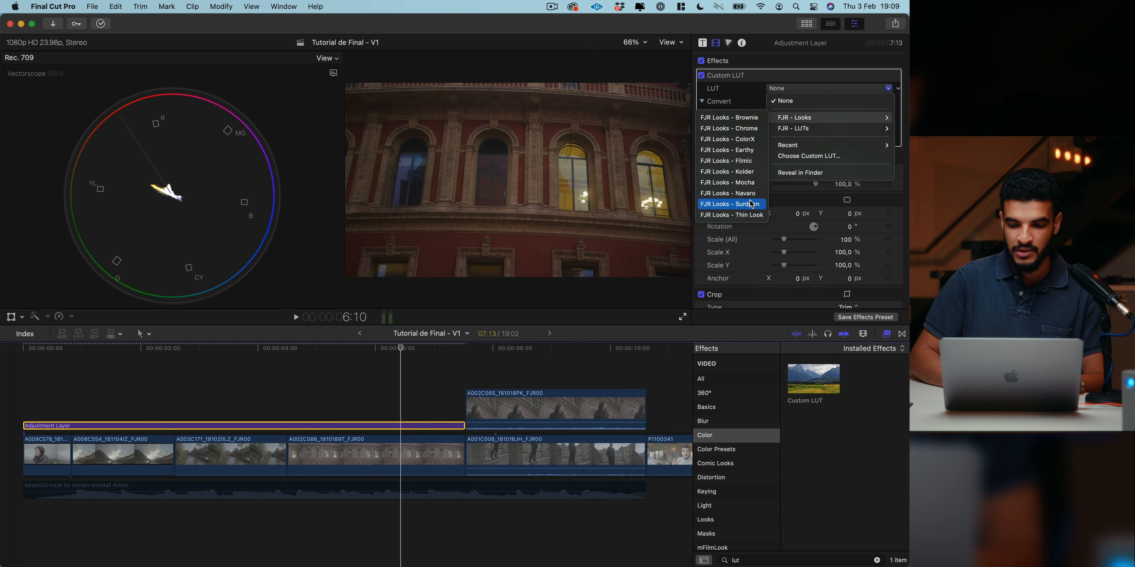
pyautogui.click(755, 183)
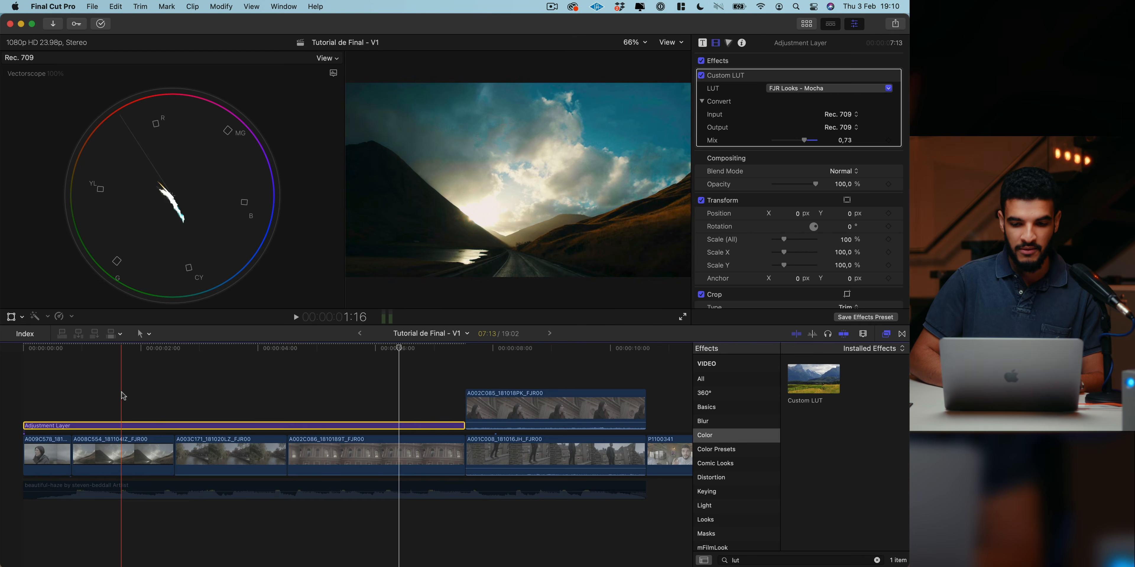
# With the second clip in view, switch the video scopes to a layout with two scopes above one wide scope.
pyautogui.click(111, 396)
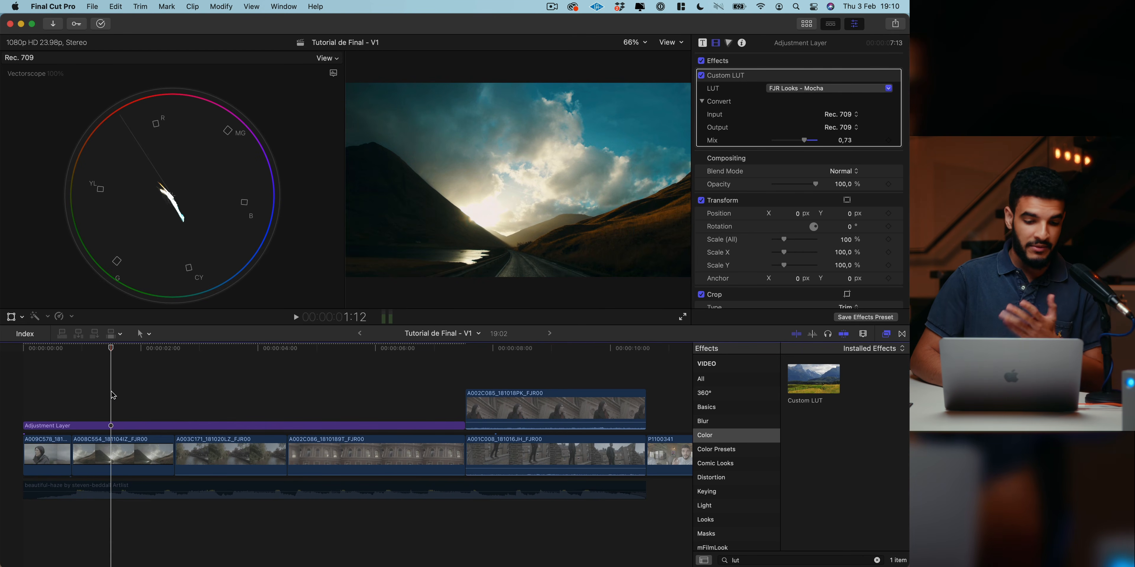
pyautogui.click(326, 57)
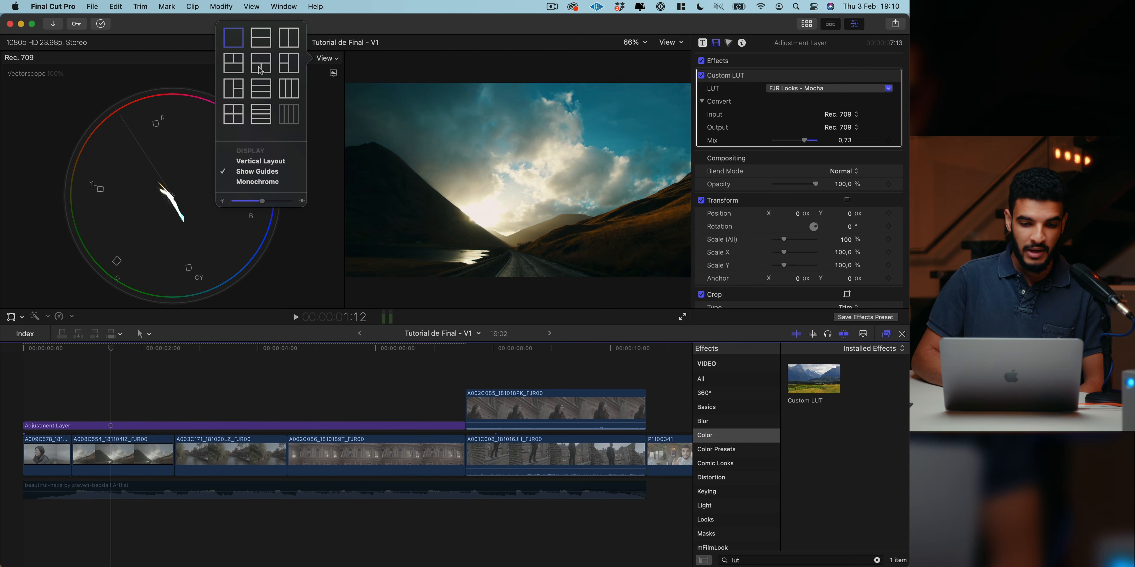
pyautogui.click(240, 67)
# Set the second clip's Color Board exposure to 2% global and -22% highlights.
pyautogui.click(131, 452)
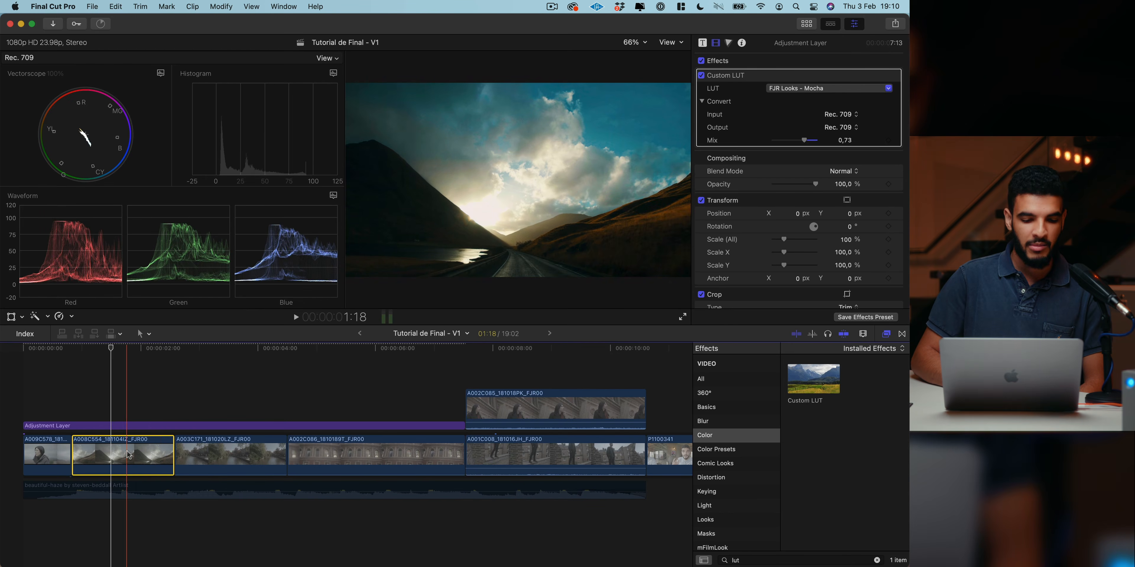
pyautogui.click(861, 75)
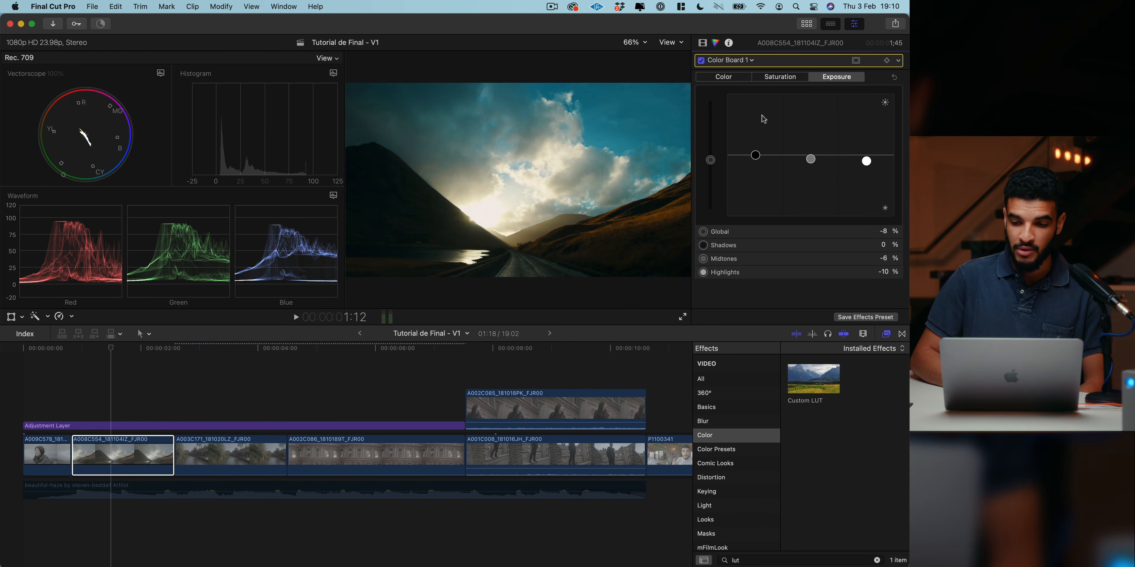
pyautogui.moveTo(714, 164); pyautogui.dragTo(711, 153)
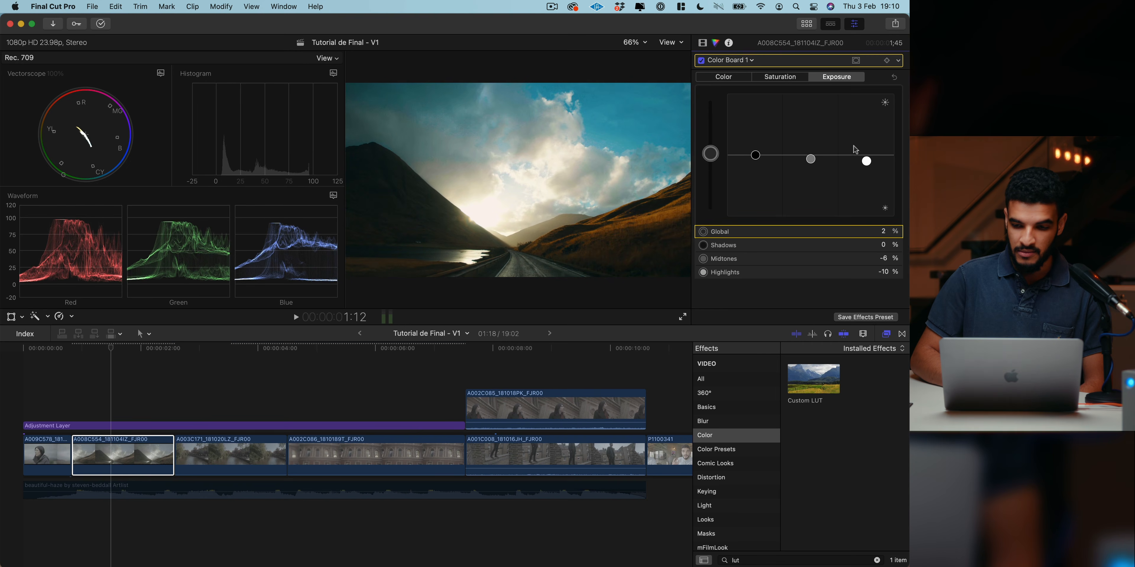
pyautogui.moveTo(866, 162); pyautogui.dragTo(807, 154)
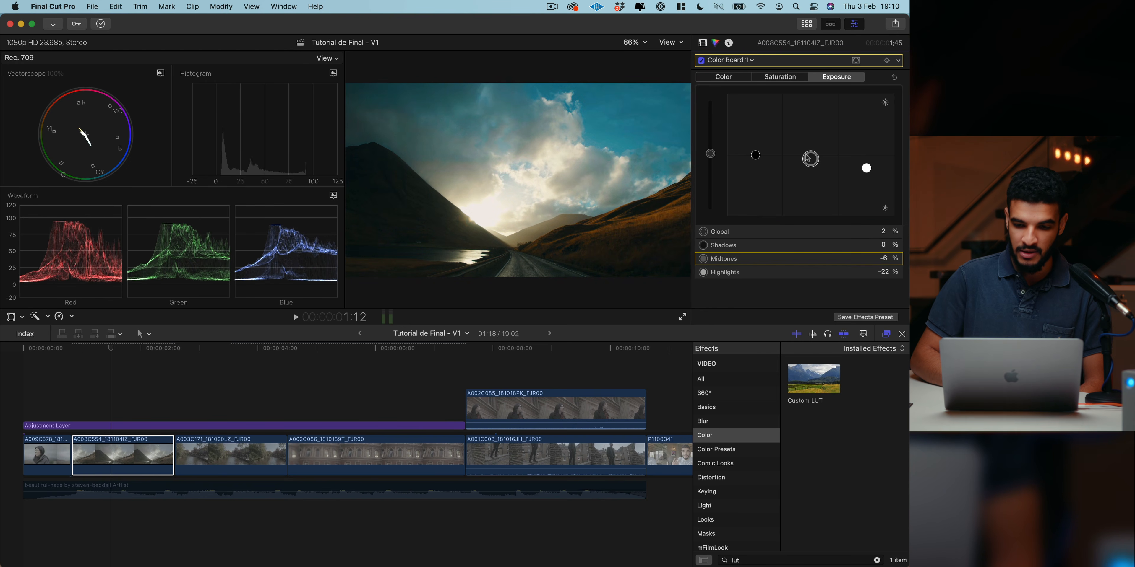
# Tint the second clip in the Color Board with midtones 212° at -12%, highlights 255° at -3% and shadows about 196° at 7%.
pyautogui.click(732, 77)
pyautogui.moveTo(836, 157); pyautogui.dragTo(814, 161)
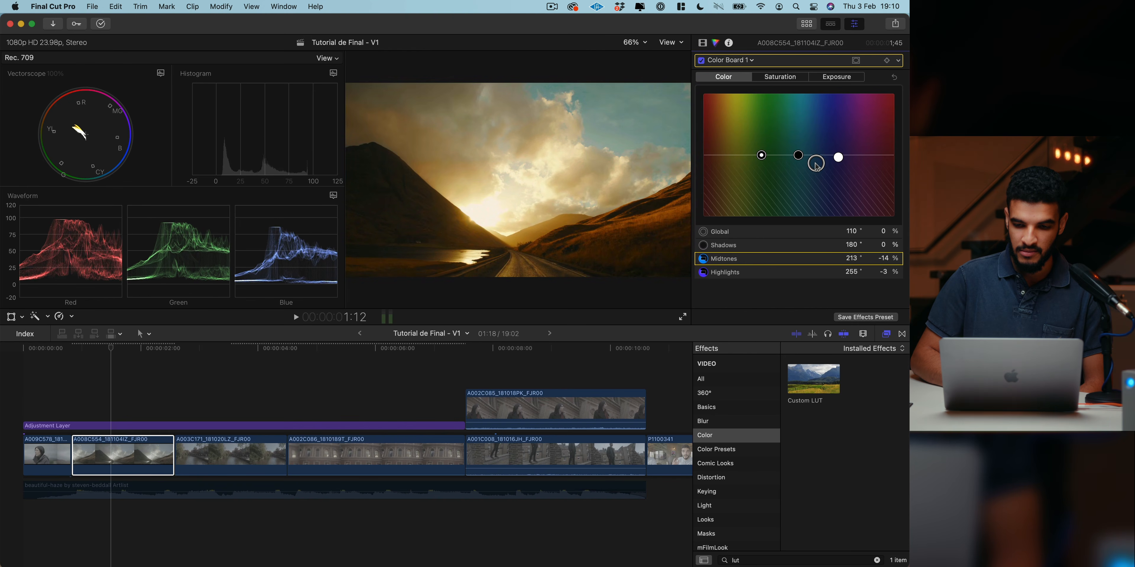
pyautogui.moveTo(800, 157); pyautogui.dragTo(811, 149)
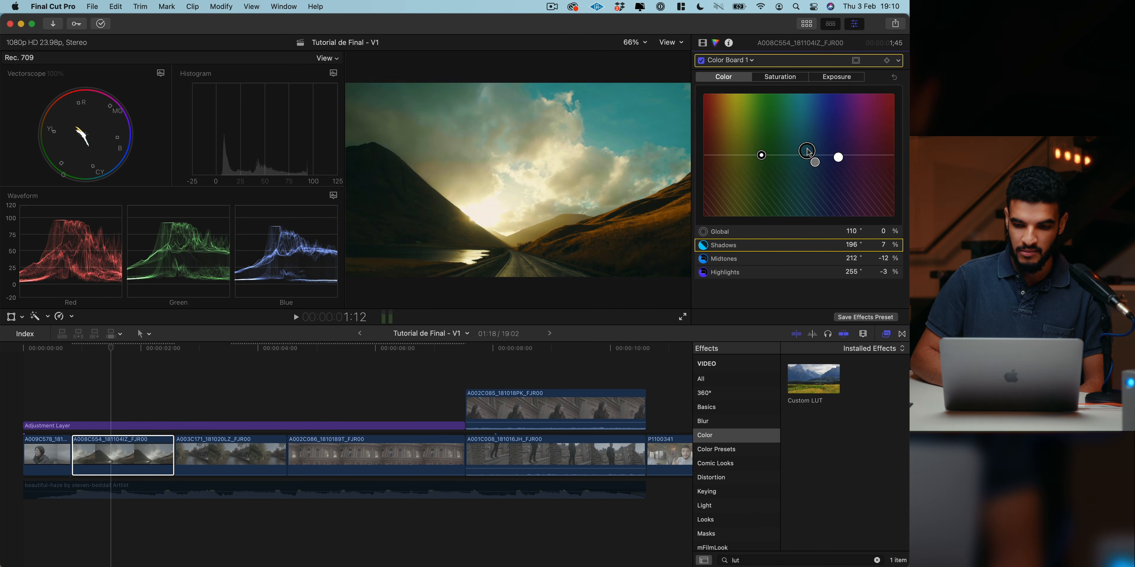
# Set the second clip's saturation to 43% global and -41% shadows, and compare it with Color Board 1 off and on.
pyautogui.click(792, 76)
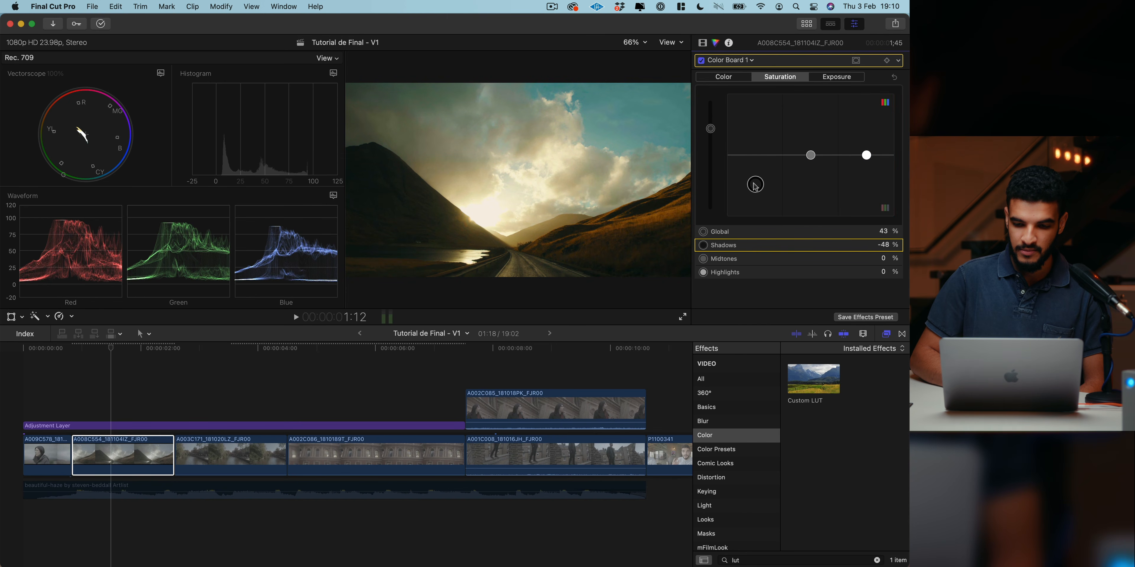
pyautogui.click(701, 61)
pyautogui.click(701, 62)
pyautogui.click(701, 61)
pyautogui.click(701, 61)
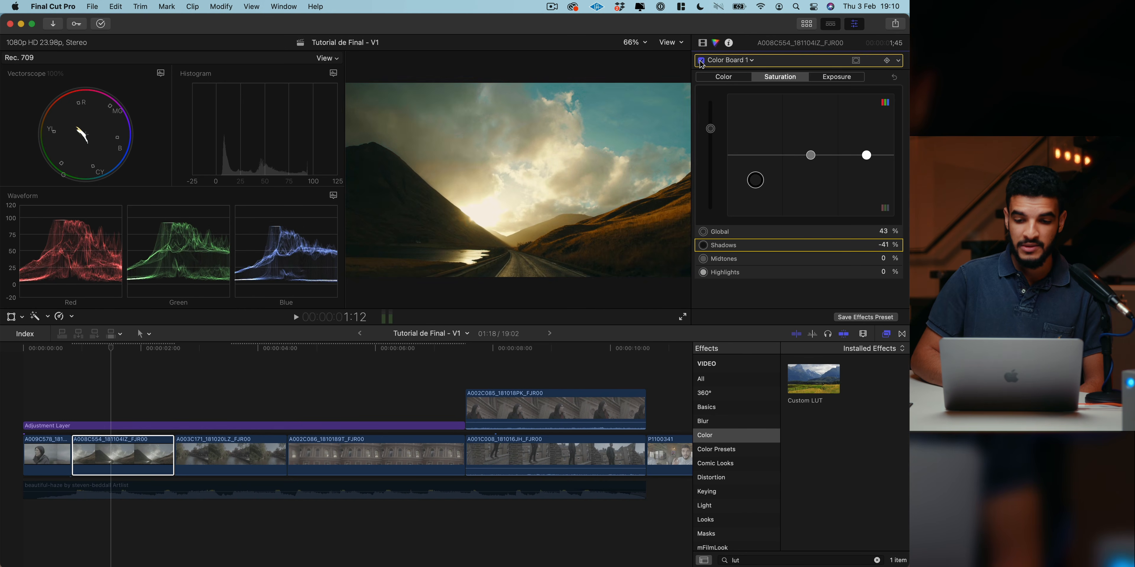
# Set the third clip's Color Board exposure to 5% global and -3% shadows.
pyautogui.click(241, 392)
pyautogui.click(236, 456)
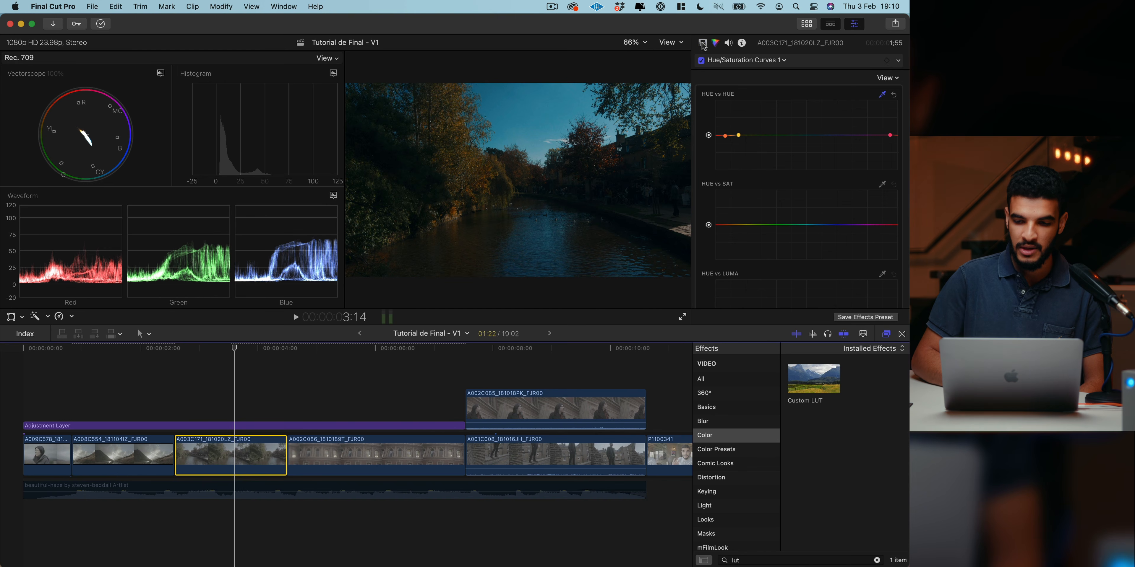
pyautogui.click(702, 44)
pyautogui.click(861, 76)
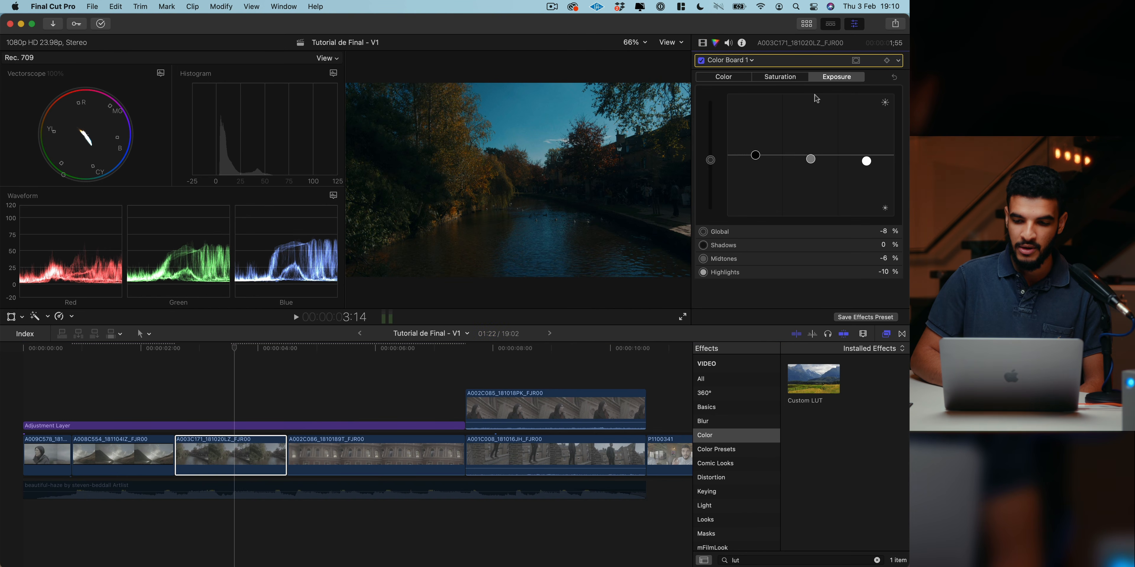
pyautogui.moveTo(711, 166); pyautogui.dragTo(710, 156)
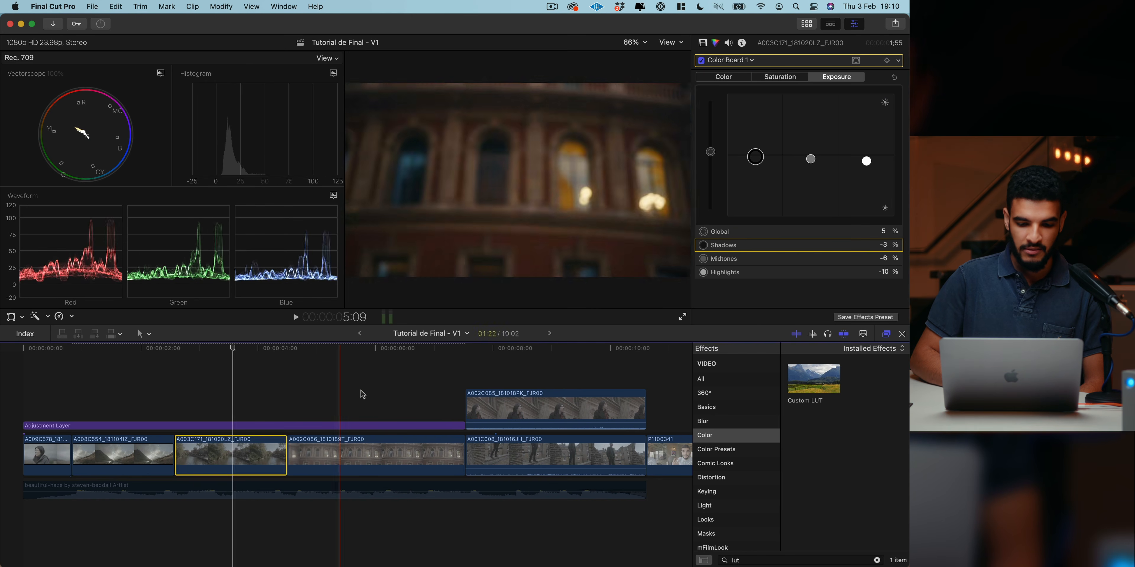
# Raise the fourth clip's Color Board highlights exposure to 13%.
pyautogui.click(369, 449)
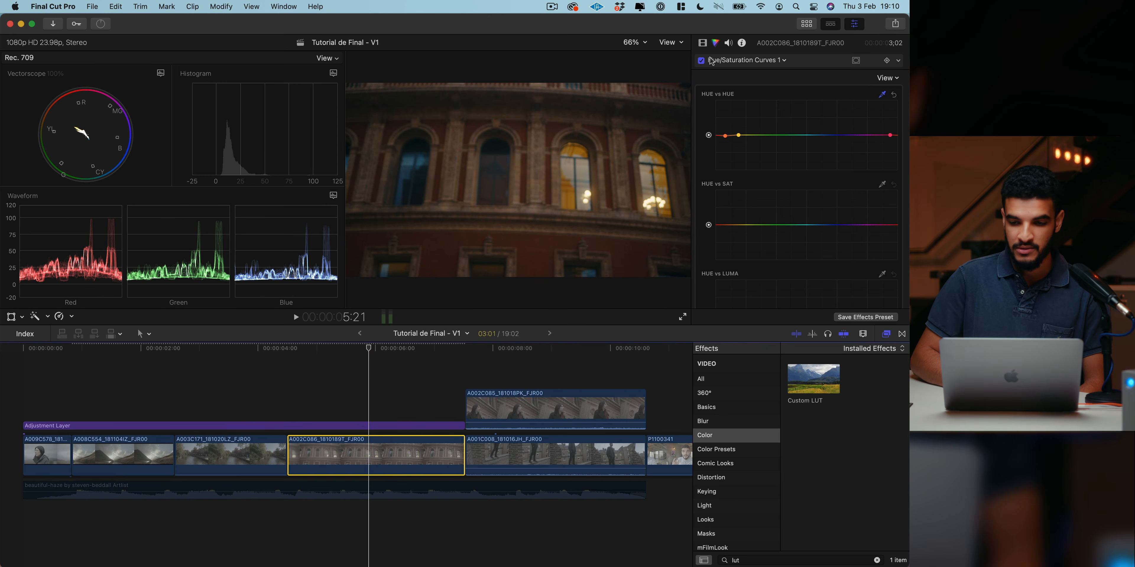
pyautogui.click(703, 44)
pyautogui.click(862, 76)
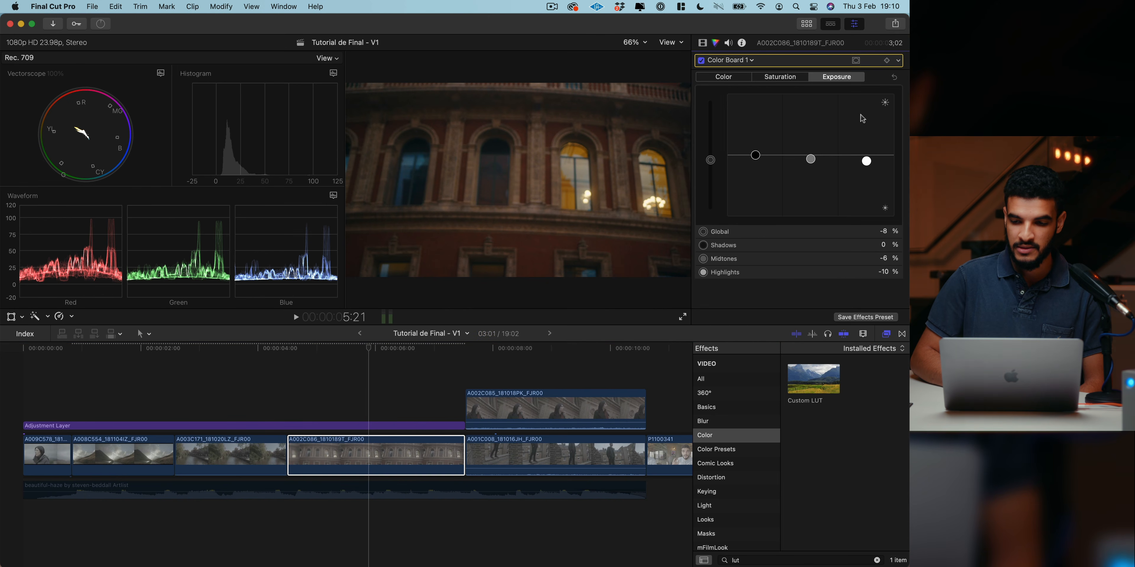
pyautogui.moveTo(867, 162); pyautogui.dragTo(866, 147)
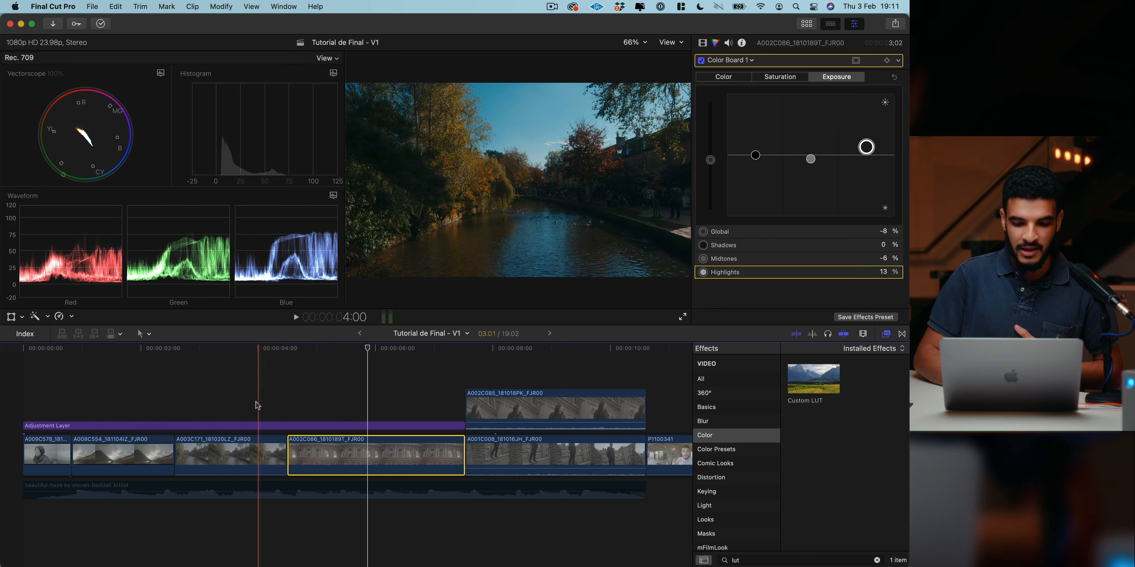
# Refine the third clip's Color Board exposure to -6% shadows and -8% highlights.
pyautogui.click(248, 452)
pyautogui.moveTo(755, 158); pyautogui.dragTo(755, 162)
pyautogui.moveTo(862, 163); pyautogui.dragTo(864, 159)
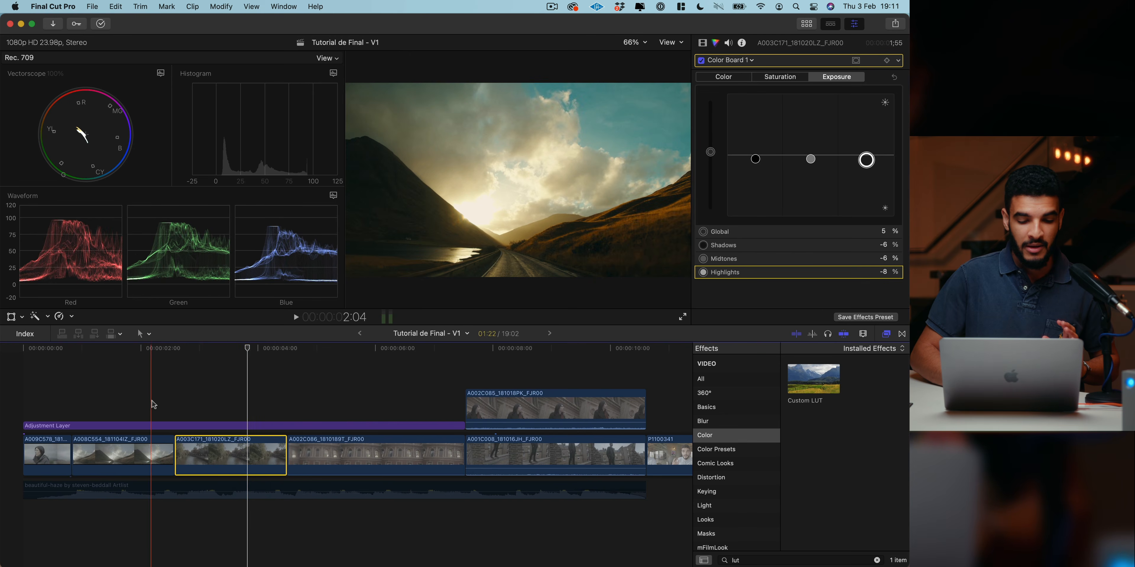
# On the adjustment layer, add a second Custom LUT set to FJR Looks - Earthy and turn off the Mocha one, viewing the first clip.
pyautogui.click(60, 396)
pyautogui.click(59, 427)
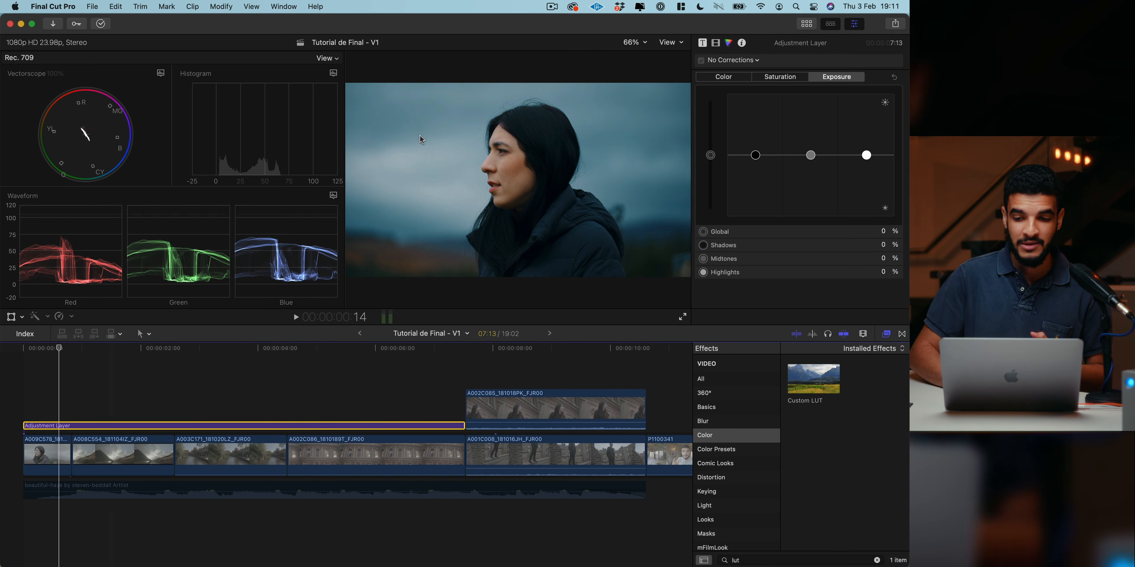
pyautogui.click(716, 42)
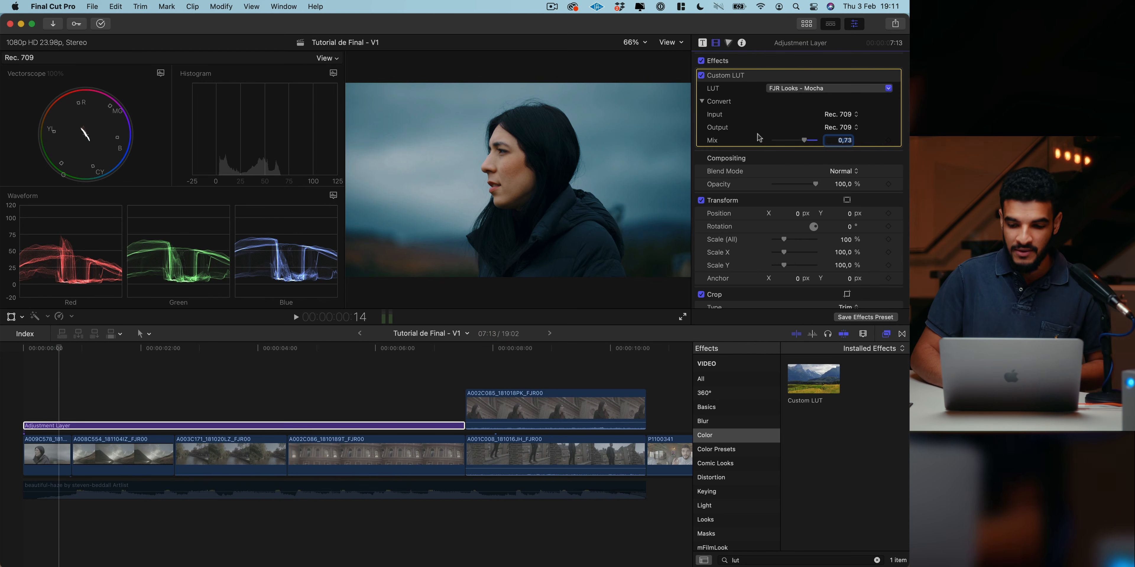
pyautogui.moveTo(807, 379); pyautogui.dragTo(375, 426)
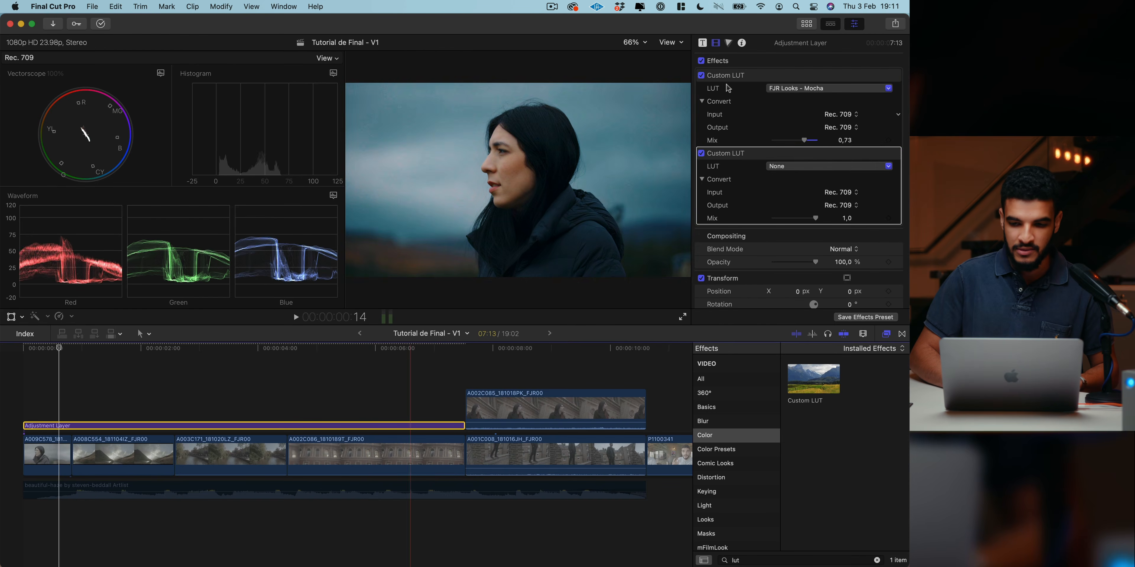
pyautogui.click(701, 76)
pyautogui.click(828, 166)
pyautogui.moveTo(814, 197)
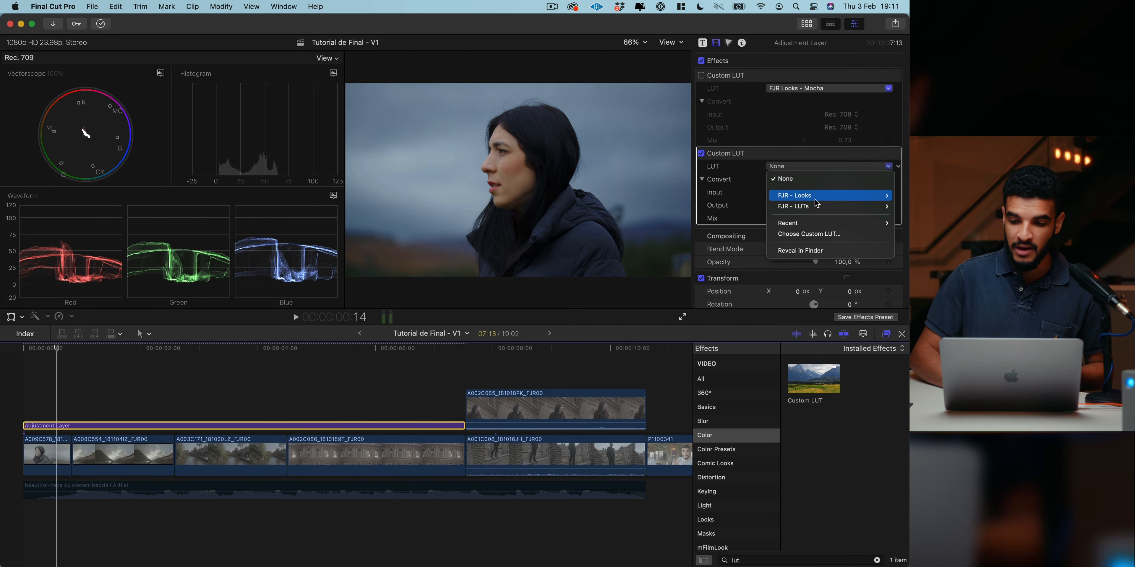
pyautogui.click(727, 228)
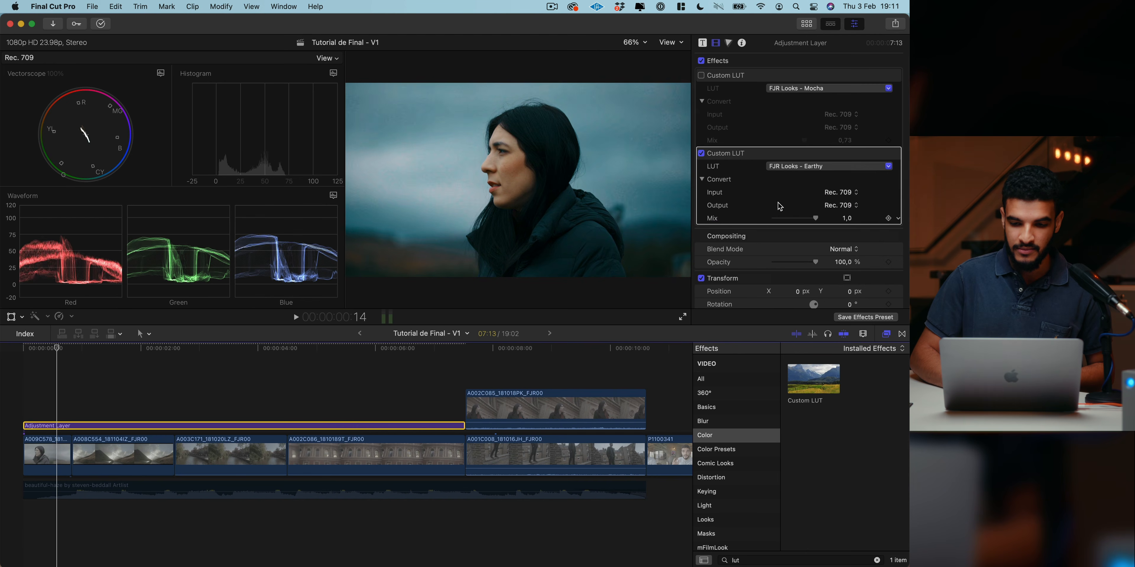
# Switch the adjustment layer's second Custom LUT to FJR Looks - Chrome and lower its mix to 0.78.
pyautogui.click(821, 167)
pyautogui.moveTo(814, 196)
pyautogui.click(756, 203)
pyautogui.click(816, 171)
pyautogui.click(834, 181)
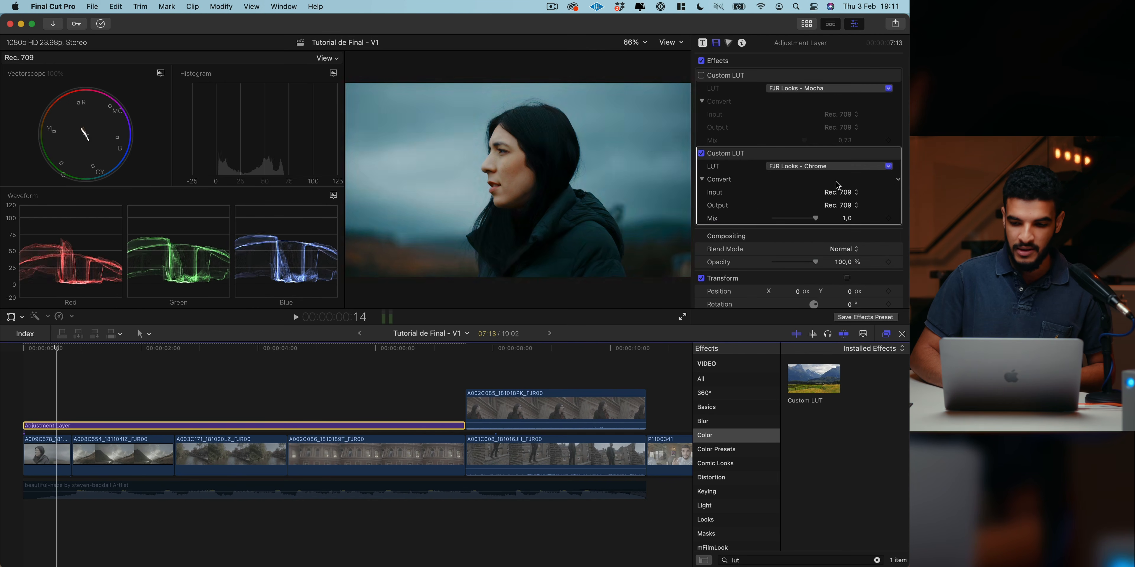
pyautogui.moveTo(807, 219); pyautogui.dragTo(813, 220)
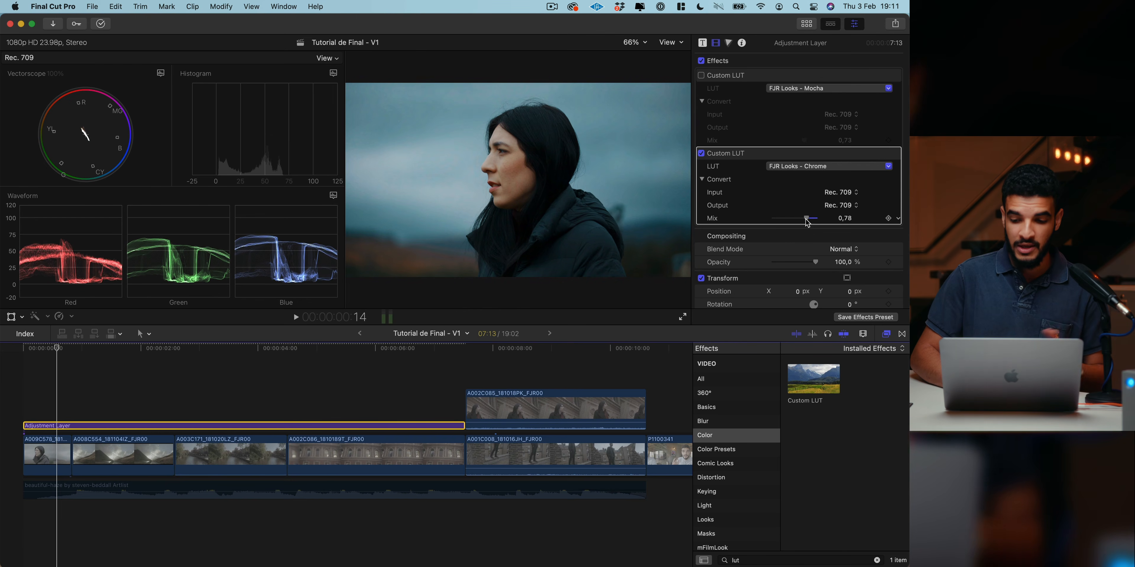
# Clear the effects search, find Color Wheels among the Color effects and apply it to the adjustment layer.
pyautogui.click(731, 378)
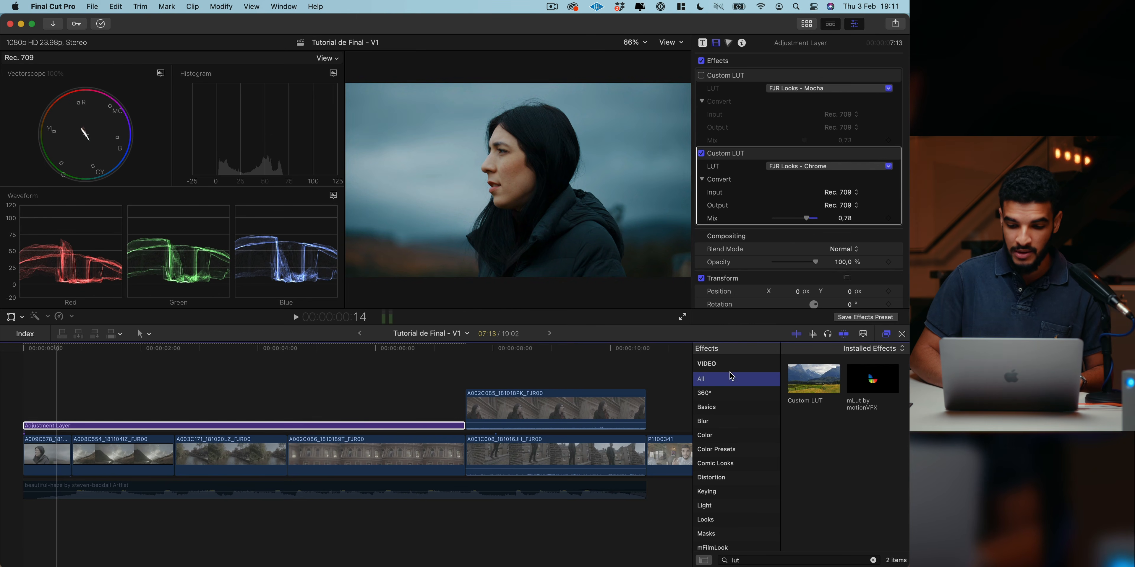
pyautogui.click(873, 560)
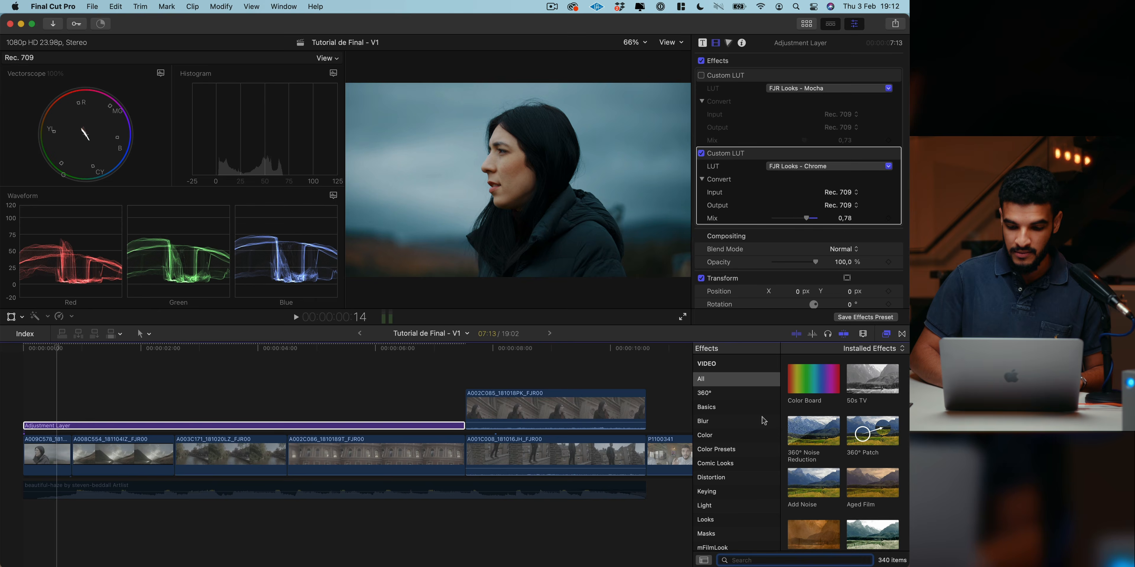
pyautogui.click(742, 436)
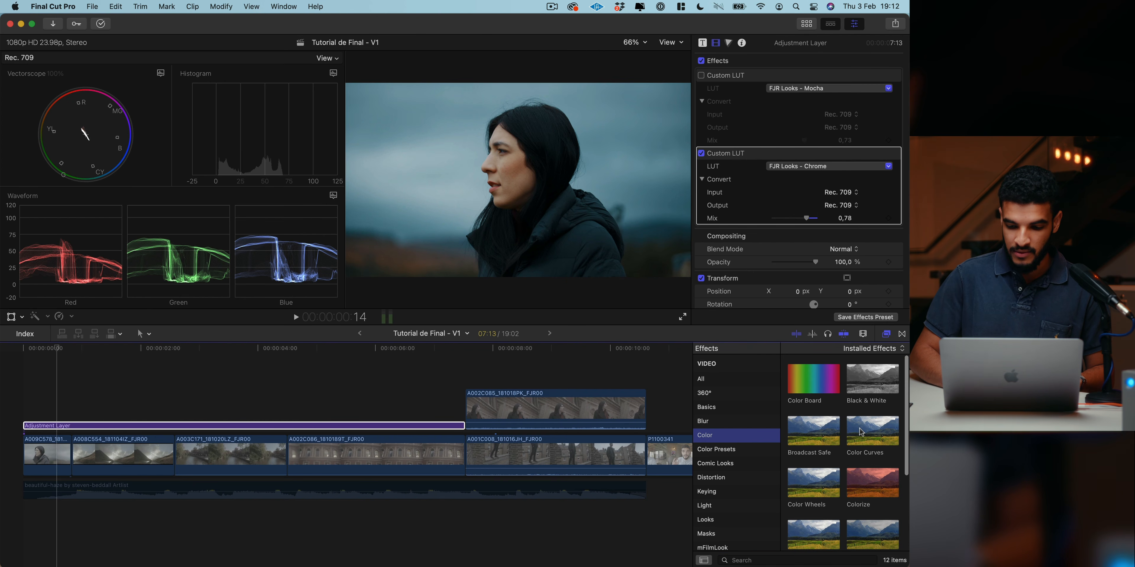
pyautogui.scroll(-3, 861, 432)
pyautogui.moveTo(808, 412); pyautogui.dragTo(340, 425)
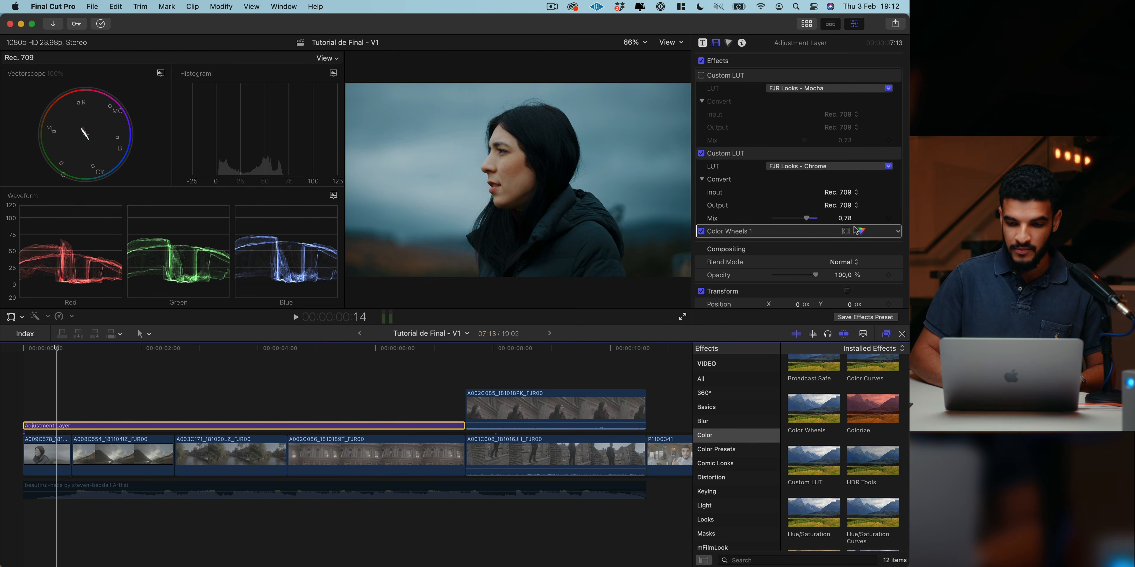
# In the adjustment layer's Color Wheels, shift the global balance toward orange and the shadows slightly toward blue.
pyautogui.click(861, 231)
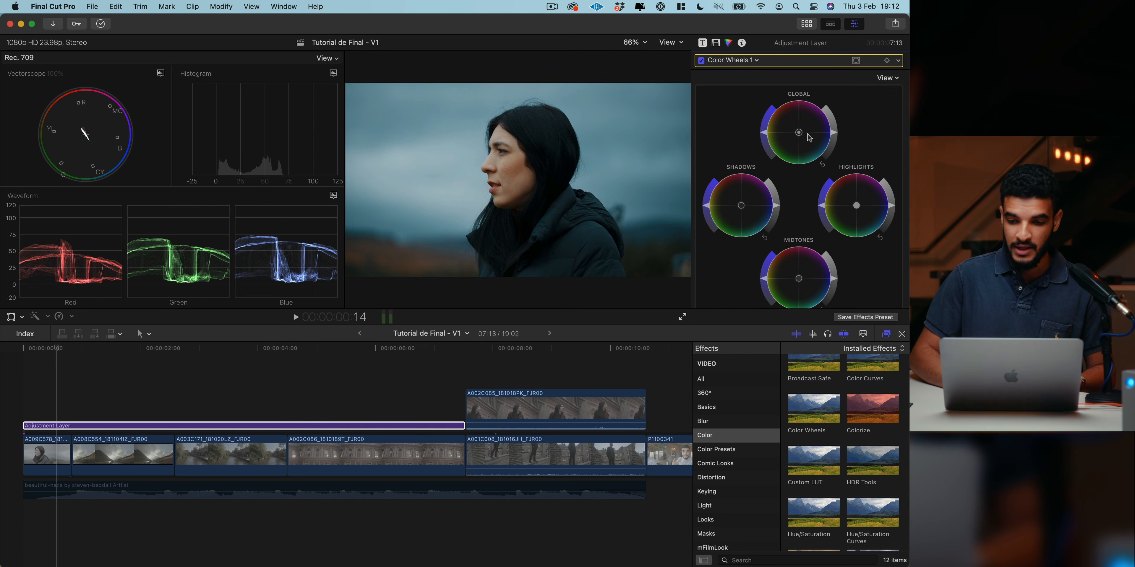
pyautogui.moveTo(788, 119); pyautogui.dragTo(777, 124)
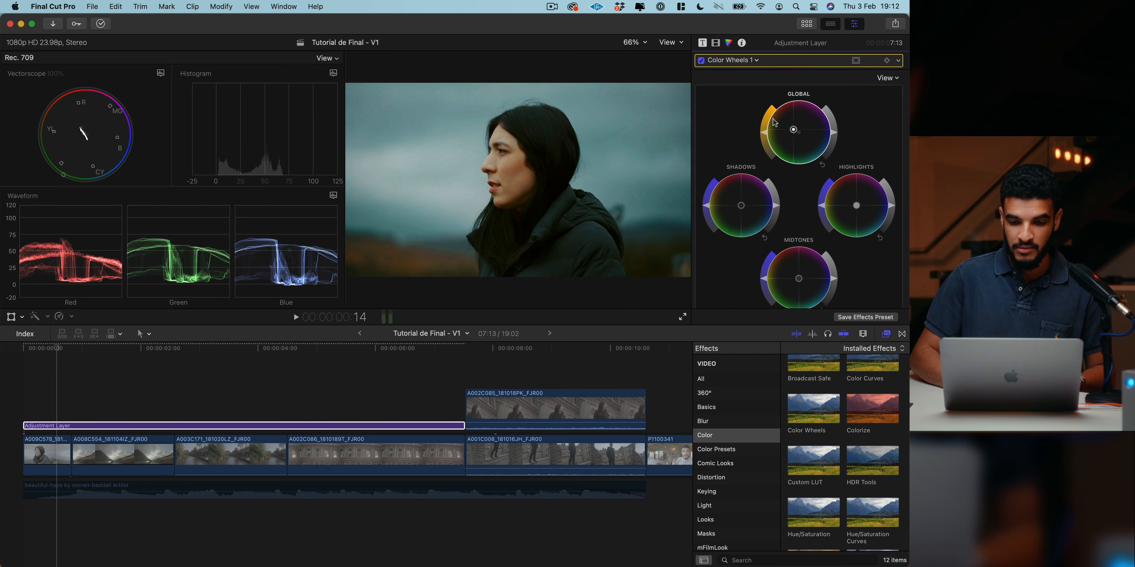
pyautogui.moveTo(743, 210); pyautogui.dragTo(751, 208)
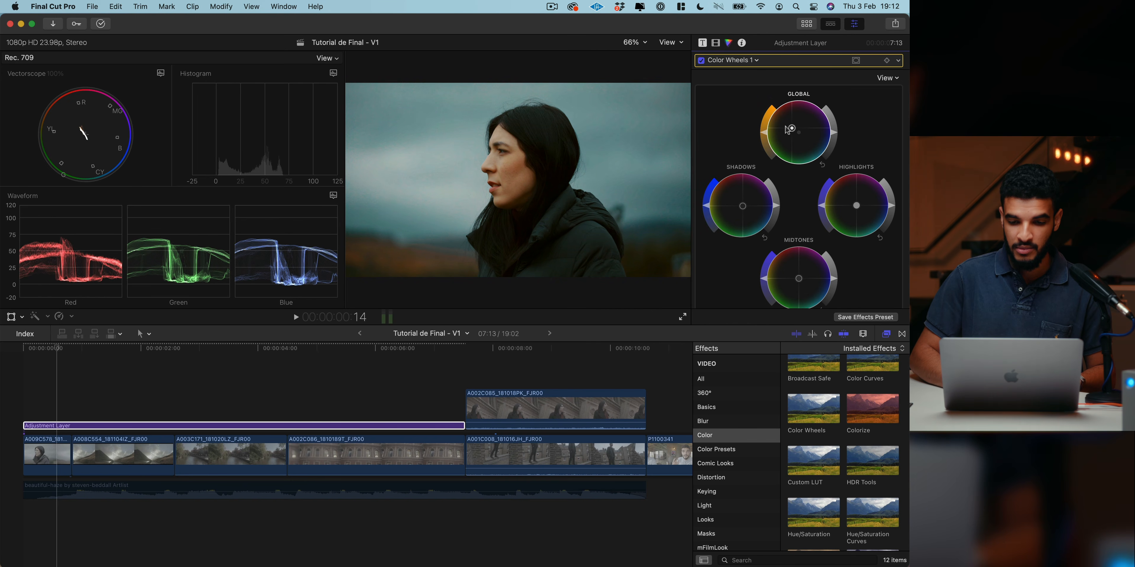
pyautogui.click(717, 43)
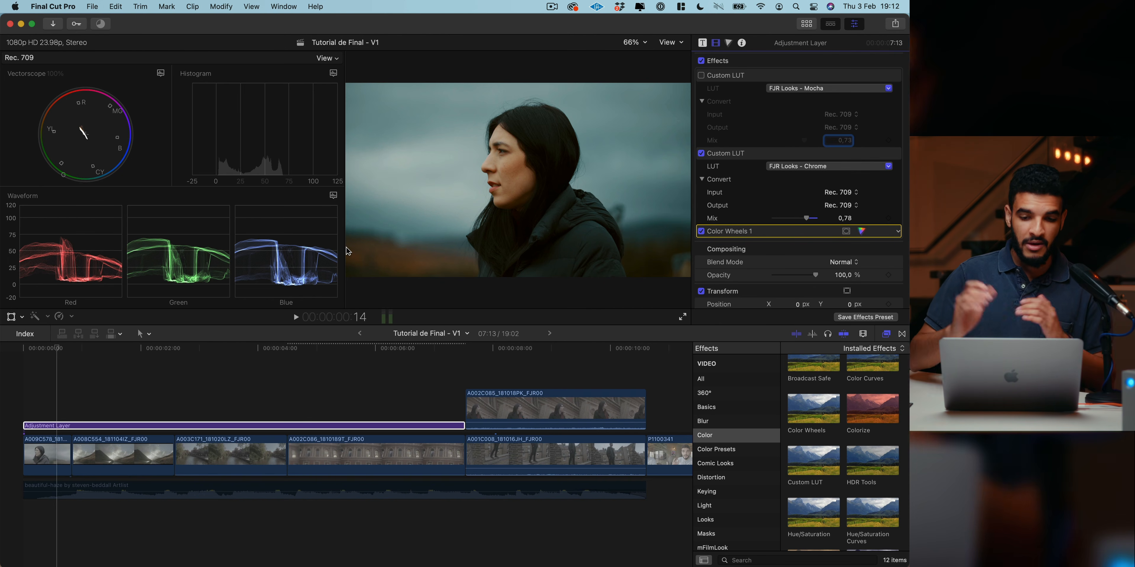
# Duplicate the adjustment layer above itself, and on the lower copy enable the Mocha LUT while turning off the Chrome LUT and Color Wheels.
pyautogui.click(246, 428)
pyautogui.moveTo(248, 425); pyautogui.dragTo(248, 412)
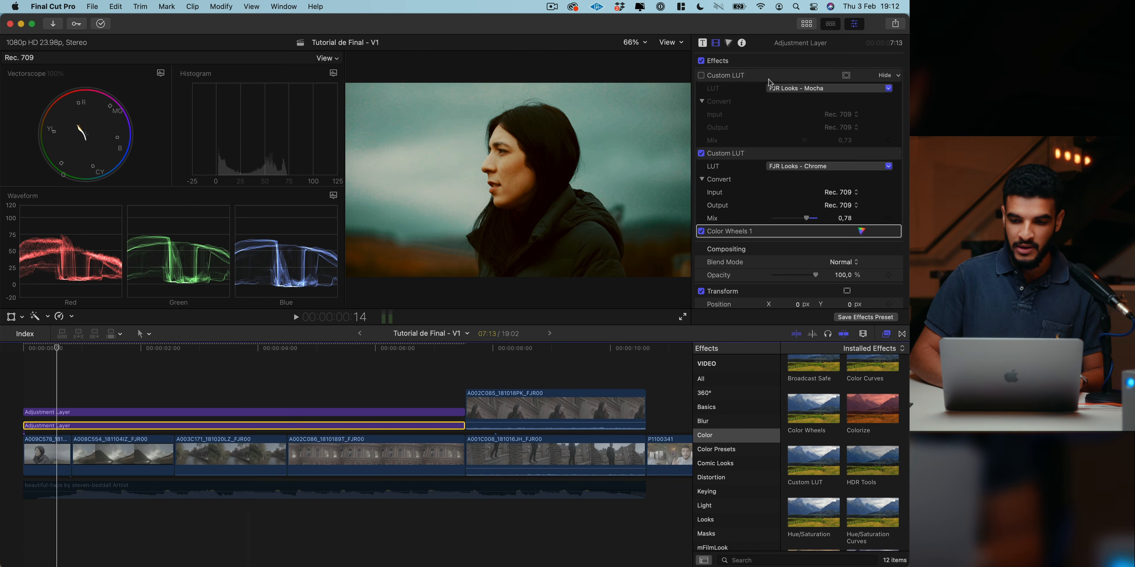
pyautogui.click(701, 154)
pyautogui.click(701, 232)
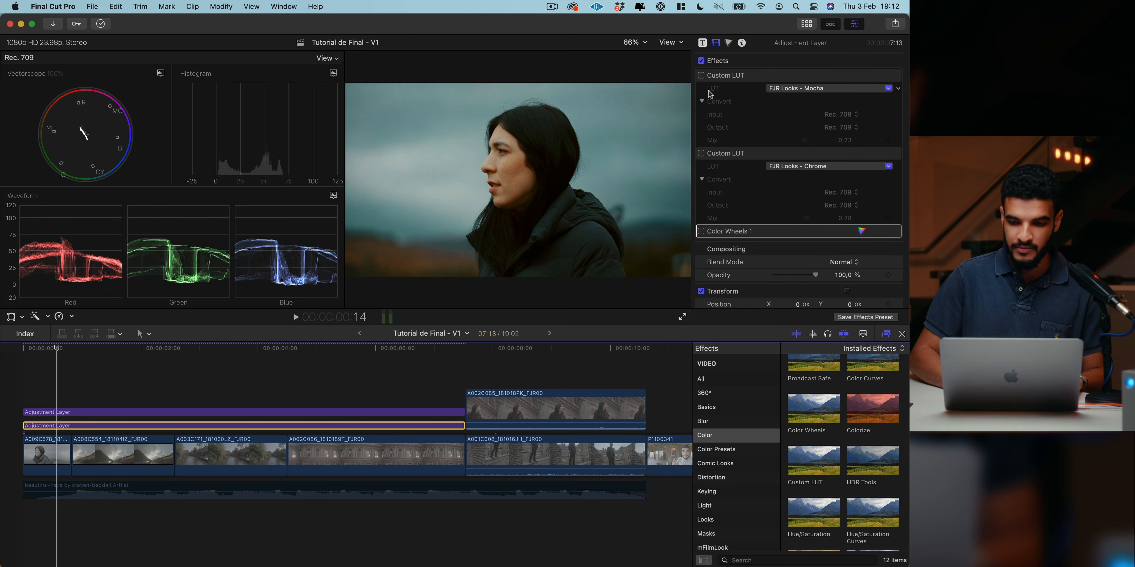
# Disable the upper adjustment layer and view the first clip with only the lower look applied.
pyautogui.click(280, 413)
pyautogui.press('v')
pyautogui.click(124, 383)
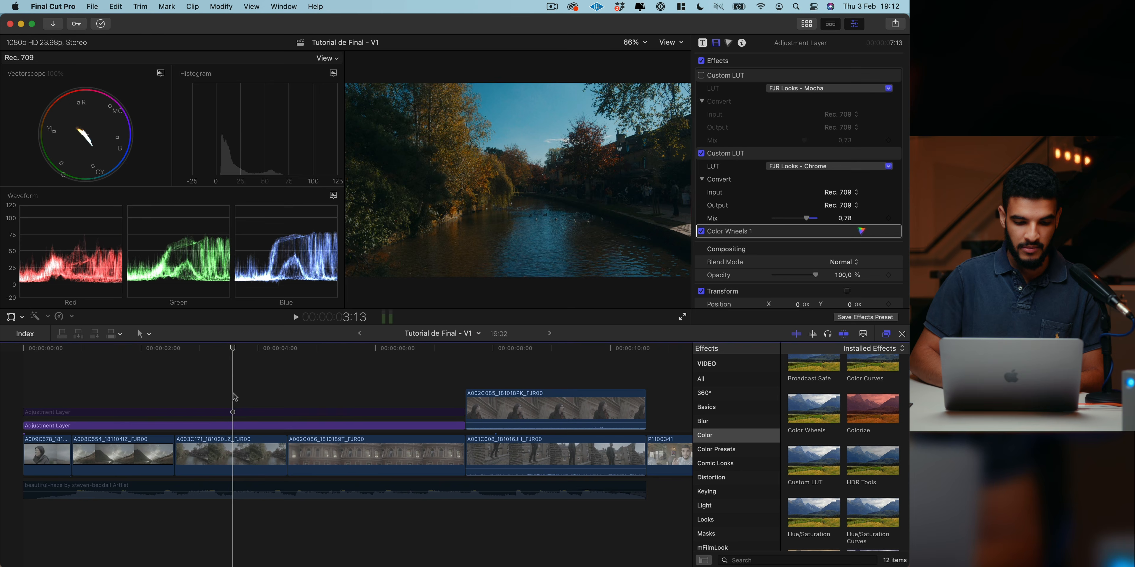
pyautogui.click(51, 404)
# Compare the two looks on the first clip by alternately enabling and disabling the lower and upper adjustment layers.
pyautogui.click(53, 425)
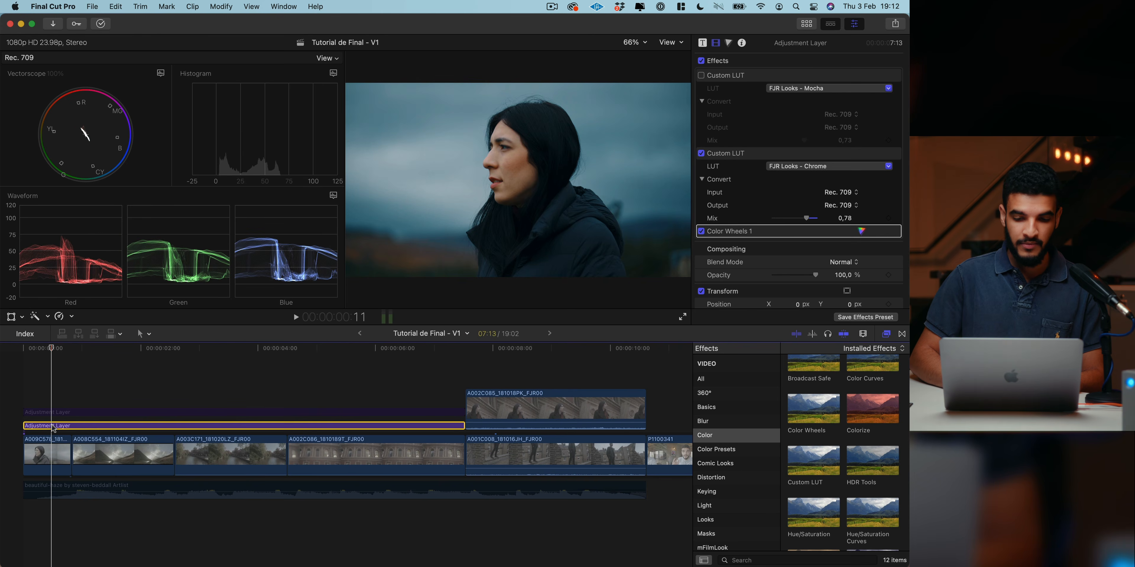
pyautogui.press('v')
pyautogui.click(55, 411)
pyautogui.press('v')
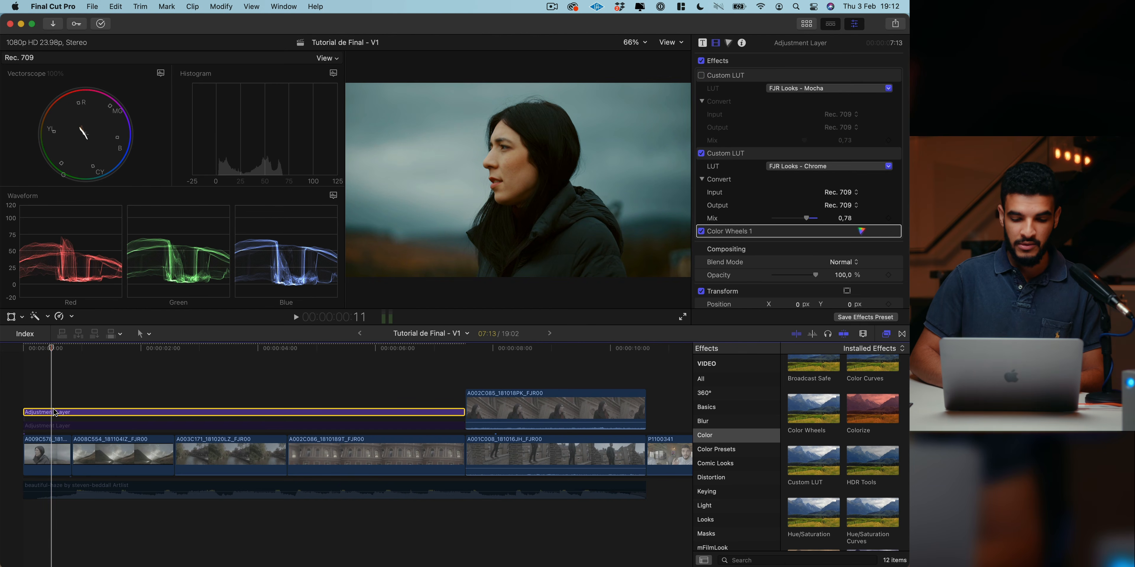
pyautogui.press('v')
pyautogui.click(52, 426)
pyautogui.press('v')
pyautogui.press('v')
pyautogui.click(54, 412)
pyautogui.press('v')
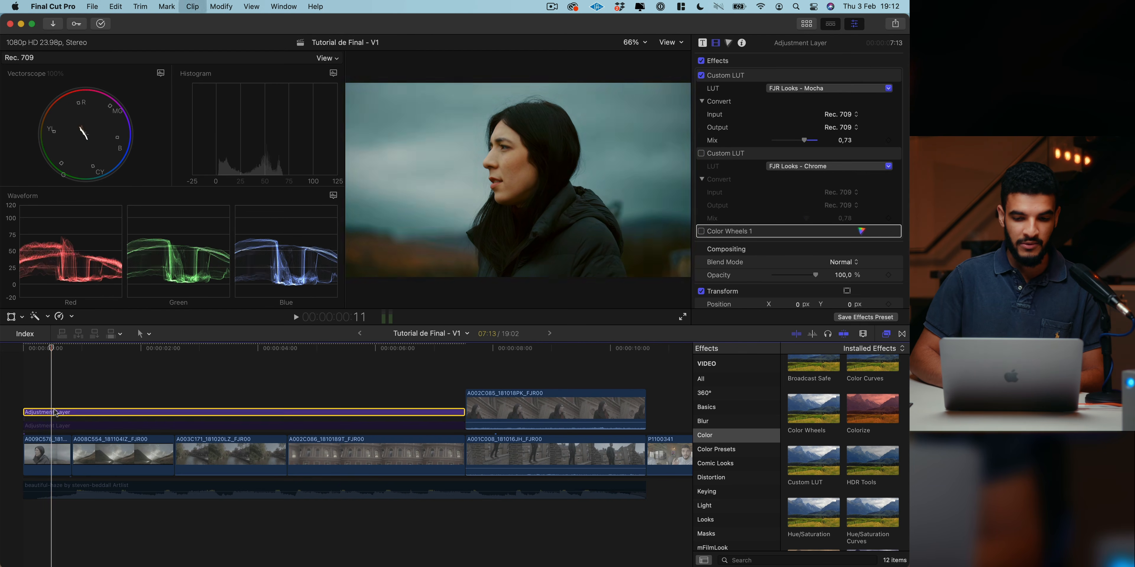
pyautogui.press('v')
pyautogui.press('v')
pyautogui.press('v')
pyautogui.click(56, 423)
pyautogui.press('v')
pyautogui.press('v')
pyautogui.press('v')
pyautogui.press('v')
pyautogui.press('v')
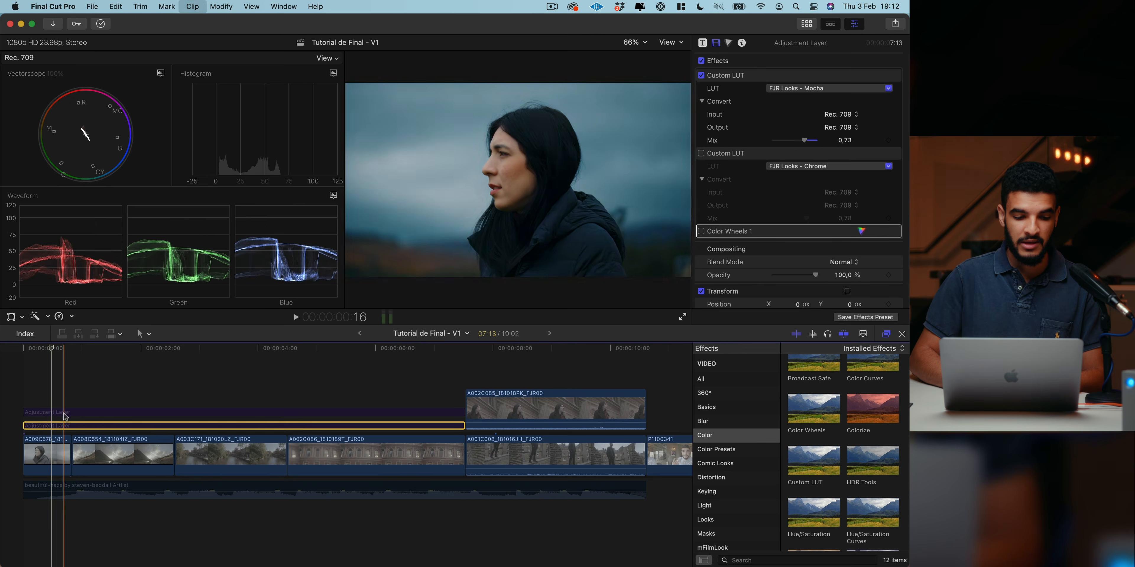